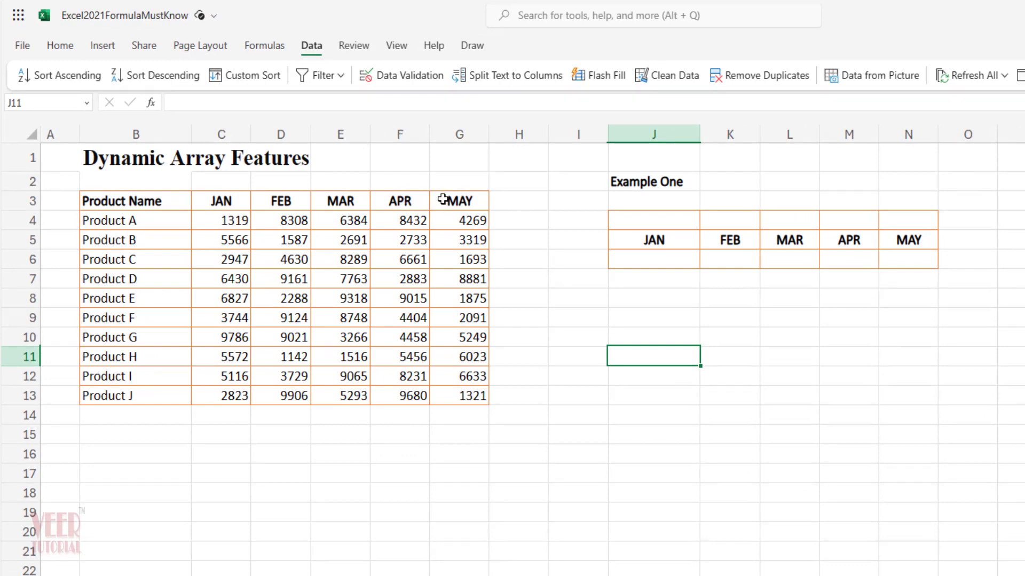
{"action": "left_click", "coordinate": [653, 219]}
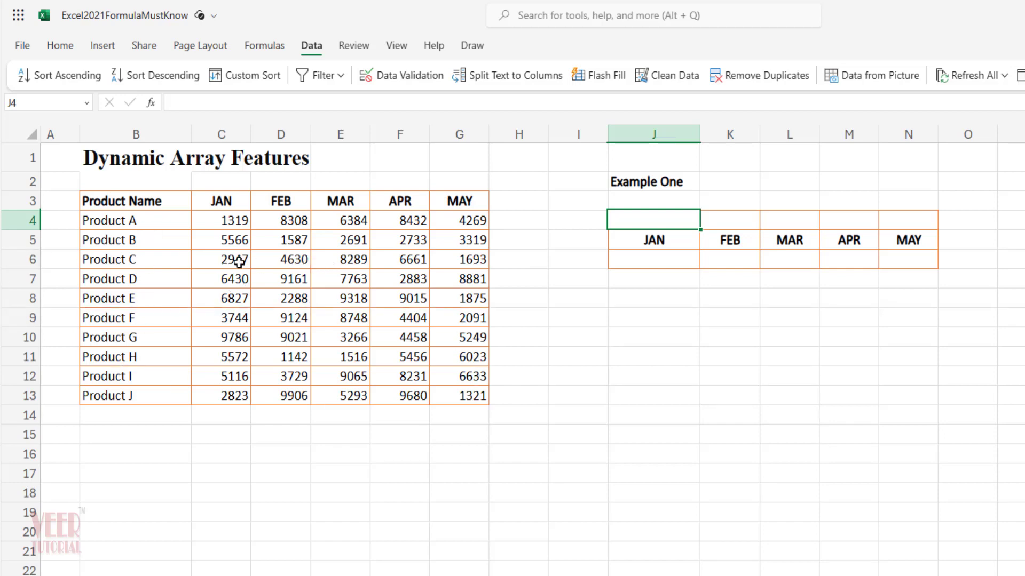
{"action": "left_click_drag", "start_coordinate": [672, 259], "coordinate": [901, 259]}
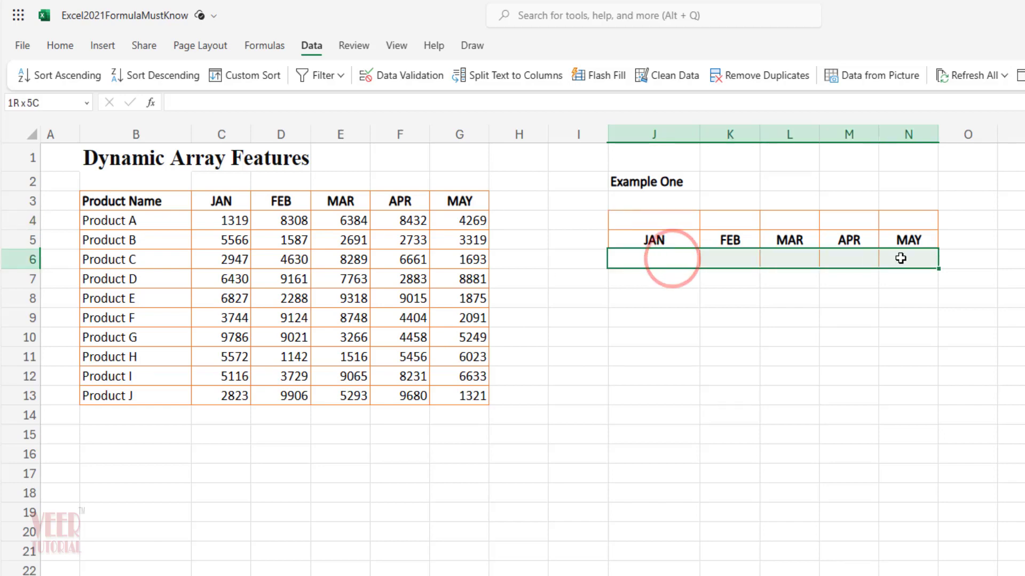
{"action": "left_click", "coordinate": [864, 333]}
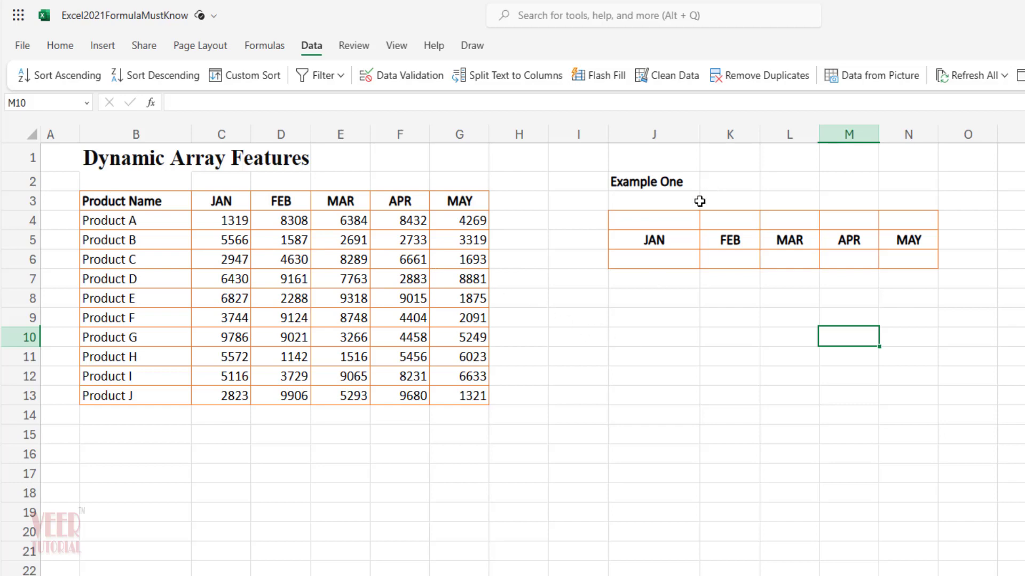
Add list data validation to cell J4 with source =$B$4:$B$13 and choose Product B from it.
{"action": "left_click", "coordinate": [663, 219]}
{"action": "left_click", "coordinate": [309, 44]}
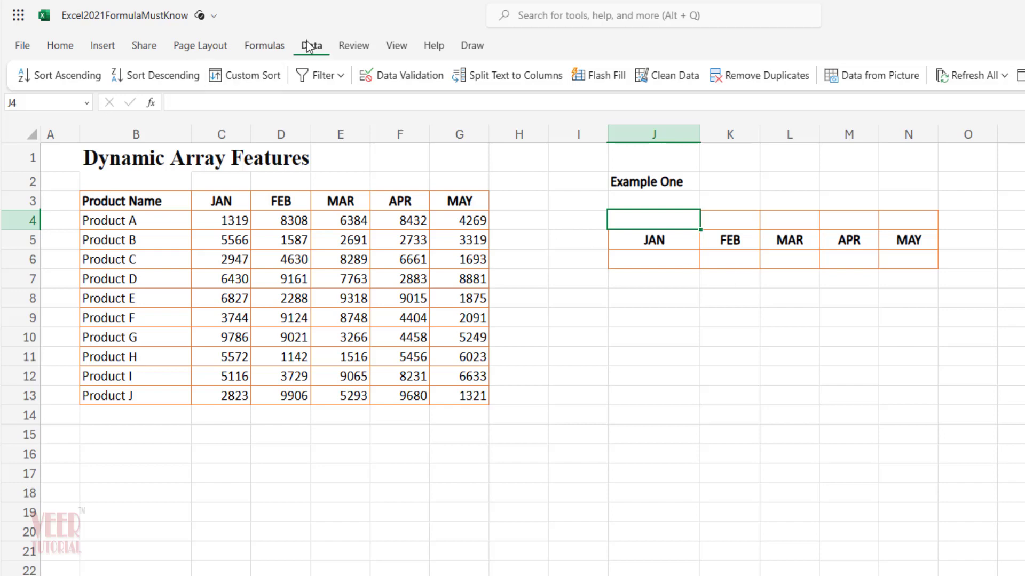
{"action": "left_click", "coordinate": [395, 79]}
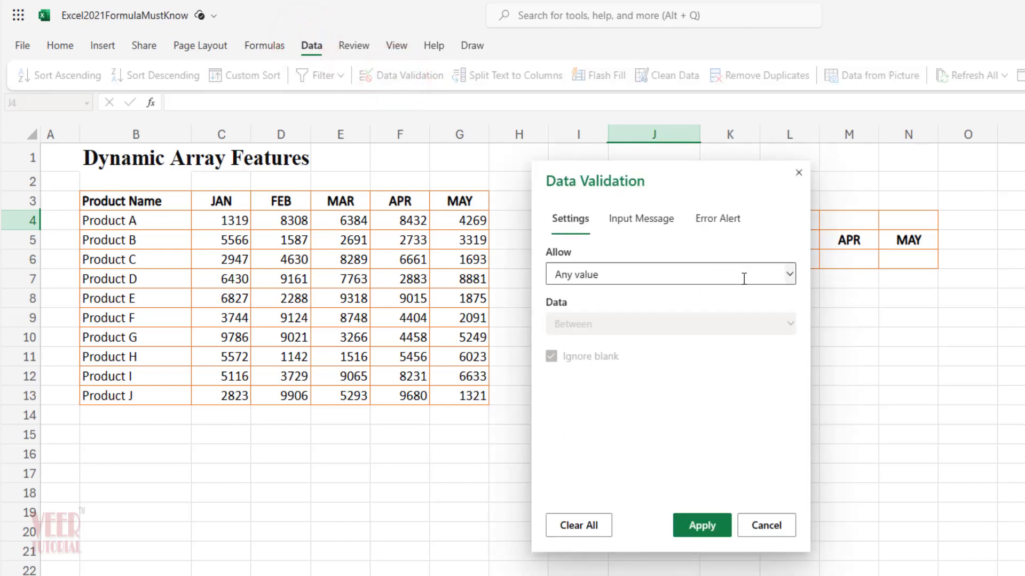
{"action": "left_click", "coordinate": [789, 276]}
{"action": "left_click", "coordinate": [654, 368]}
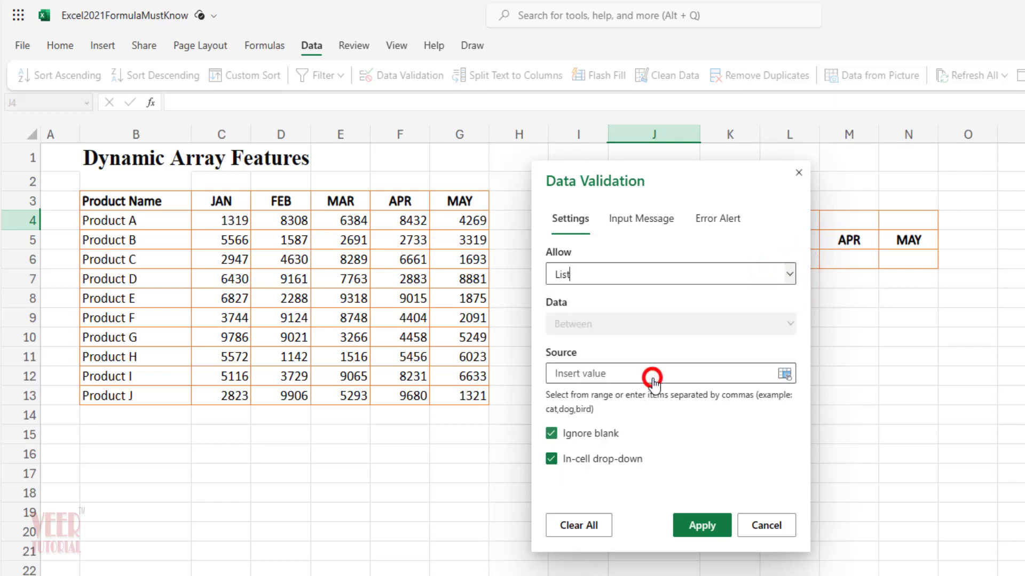
{"action": "left_click", "coordinate": [602, 373]}
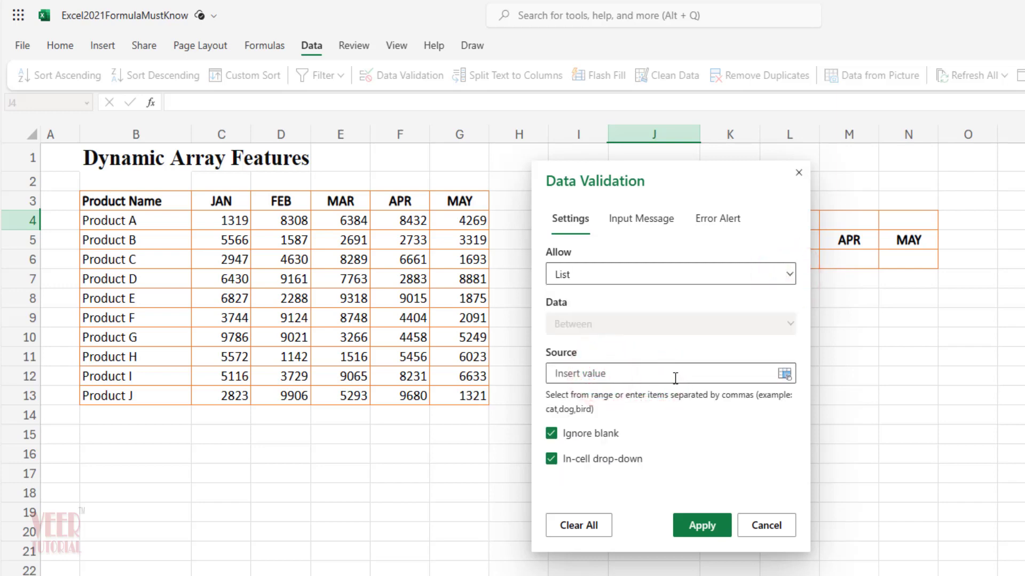
{"action": "left_click_drag", "start_coordinate": [153, 222], "coordinate": [163, 400]}
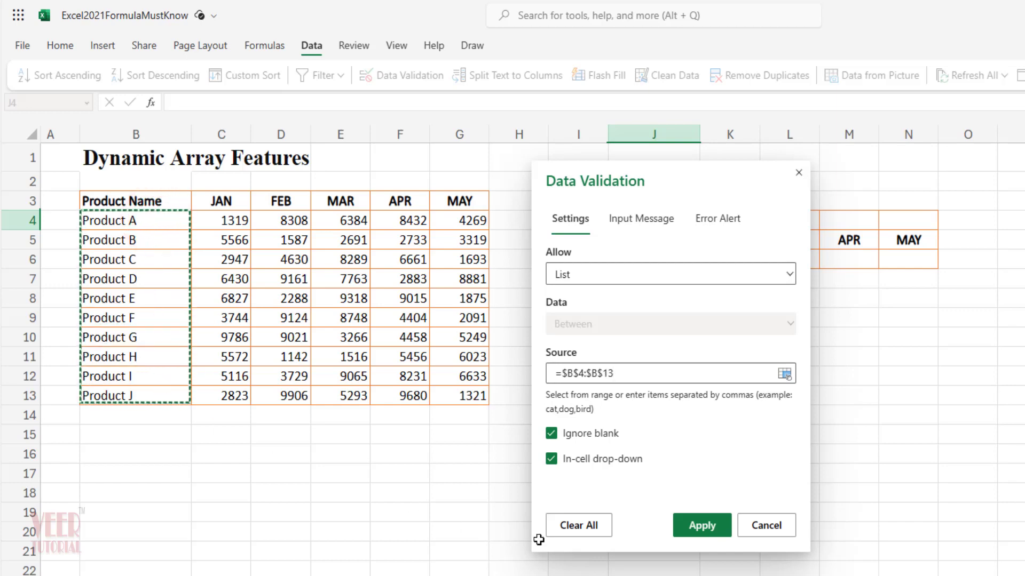
{"action": "left_click", "coordinate": [696, 527]}
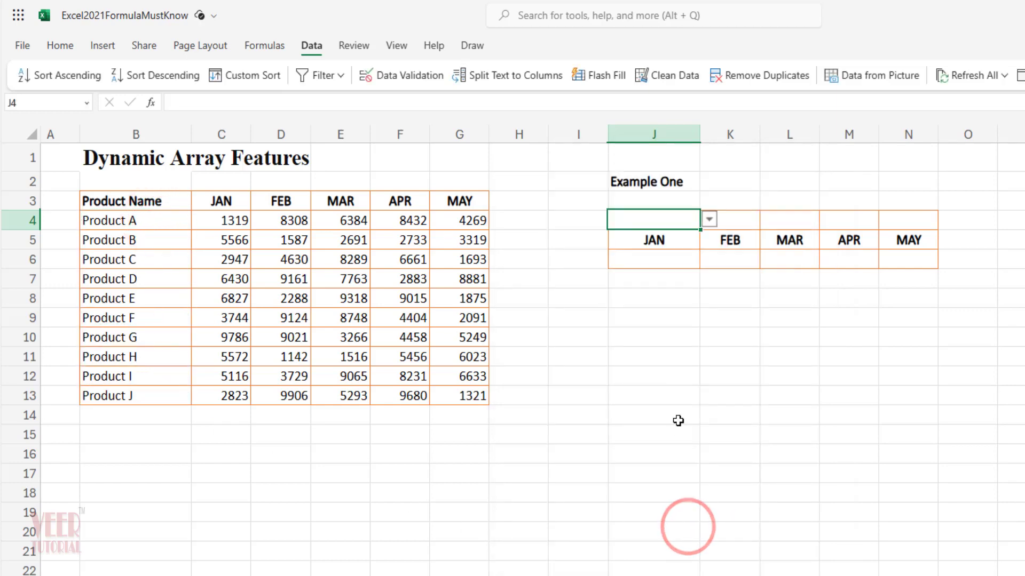
{"action": "left_click", "coordinate": [708, 220]}
{"action": "left_click", "coordinate": [664, 264]}
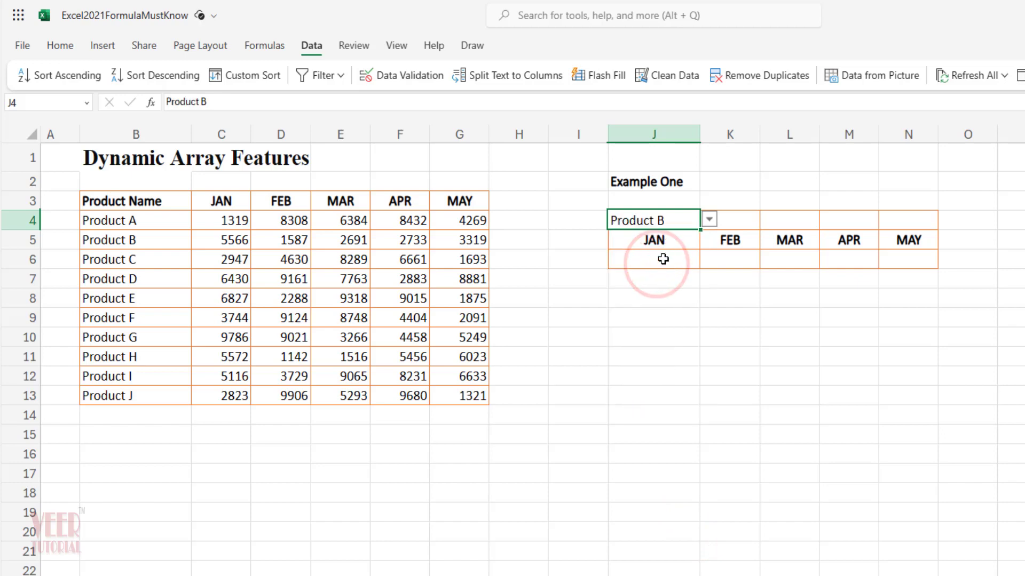
Enter =XLOOKUP(J4,B4:B13,C4:G13) in cell J6 to return the chosen product's monthly values.
{"action": "left_click", "coordinate": [662, 259]}
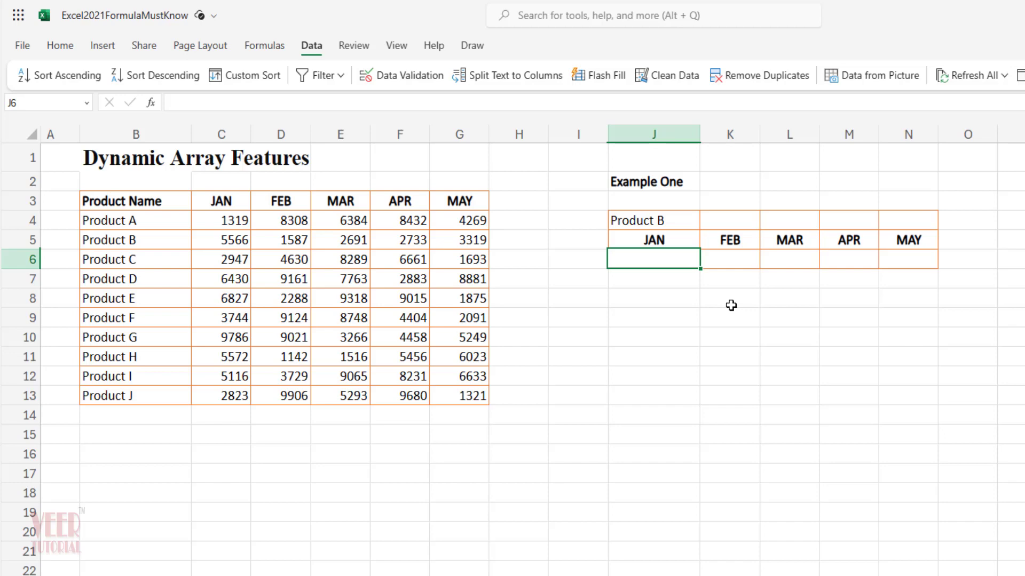
{"action": "type", "text": "="}
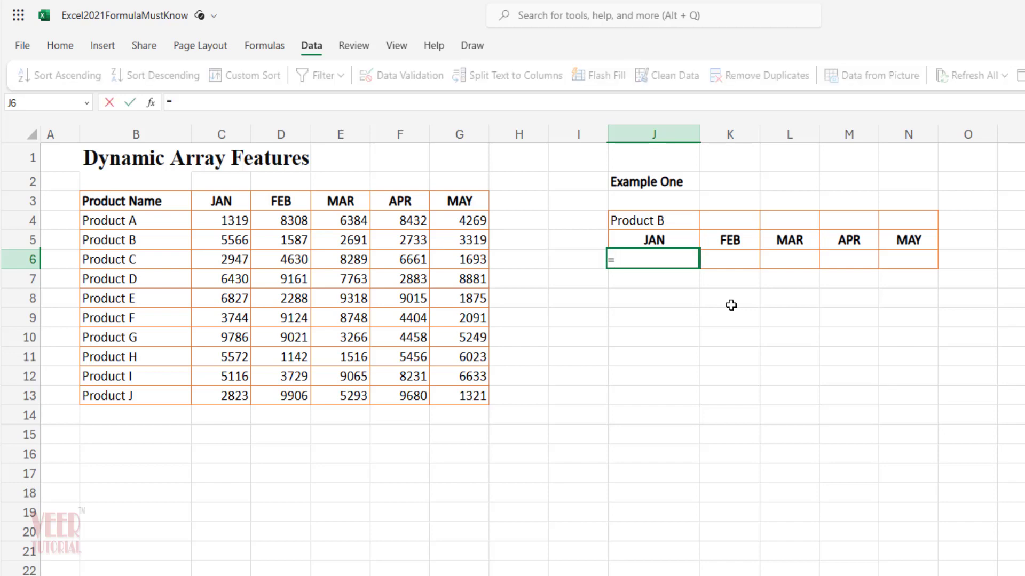
{"action": "type", "text": "xl"}
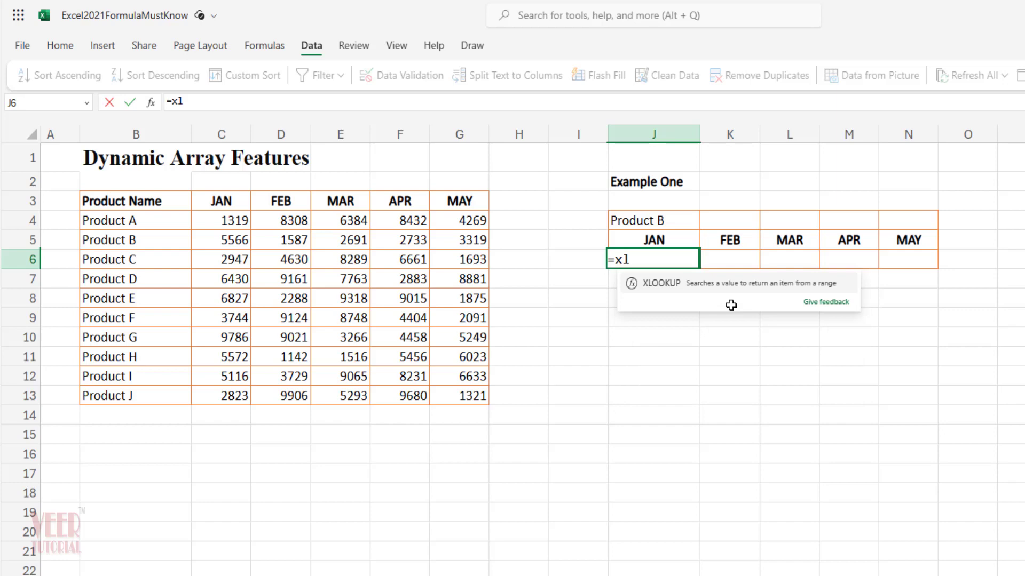
{"action": "key", "text": "Tab"}
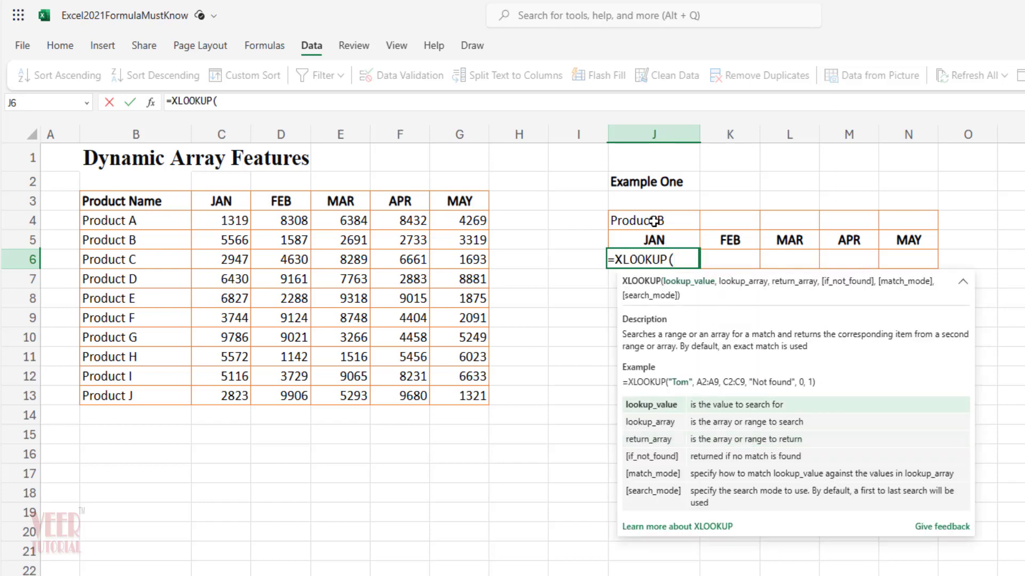
{"action": "left_click", "coordinate": [654, 221]}
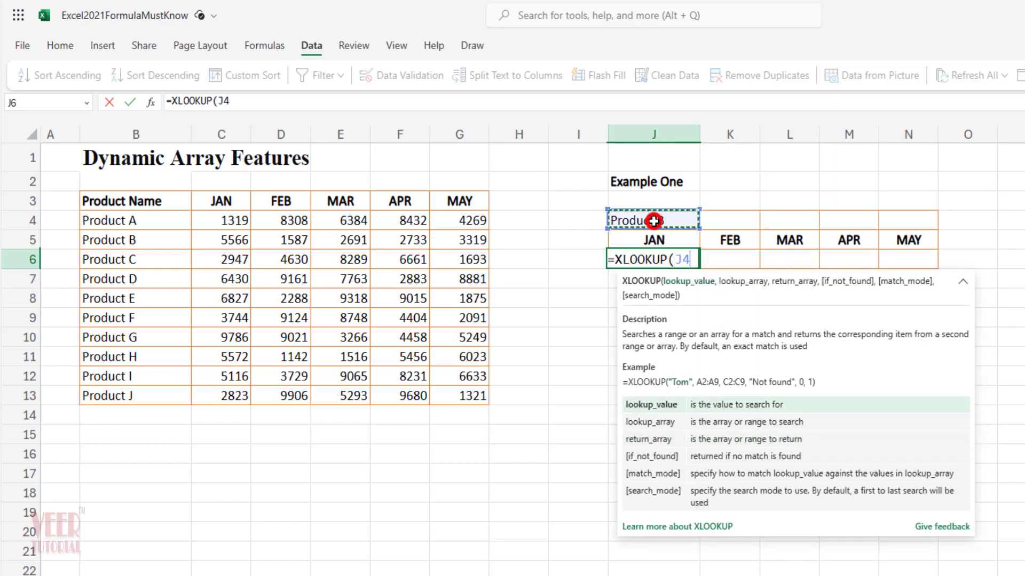
{"action": "type", "text": ","}
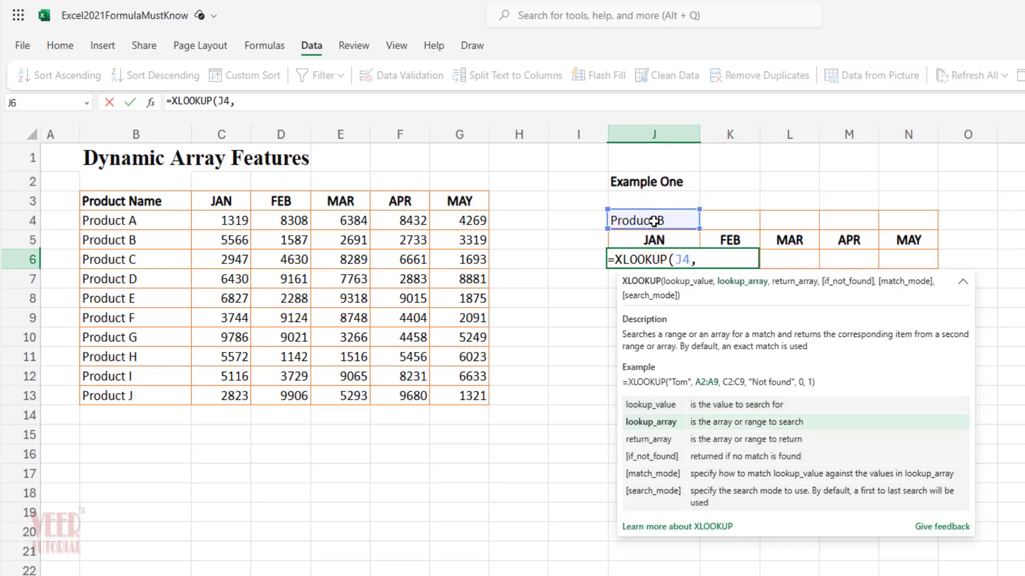
{"action": "left_click_drag", "start_coordinate": [153, 219], "coordinate": [149, 393]}
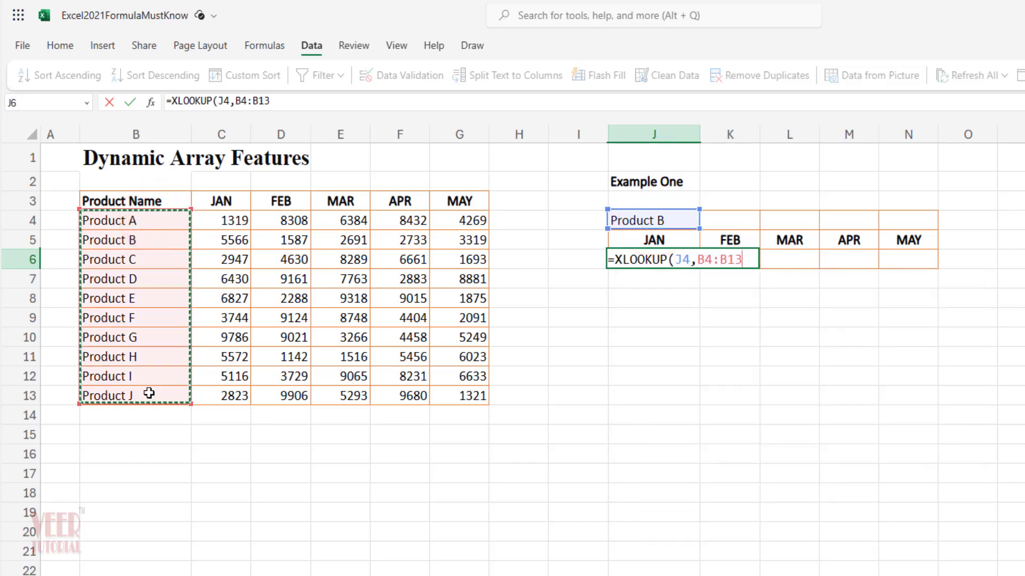
{"action": "type", "text": ","}
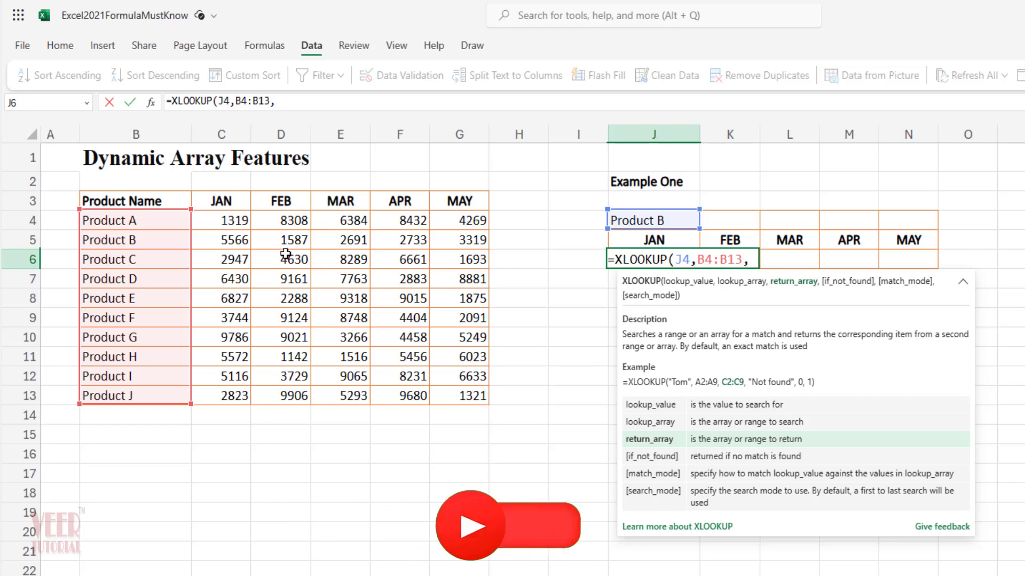
{"action": "left_click_drag", "start_coordinate": [219, 218], "coordinate": [470, 396]}
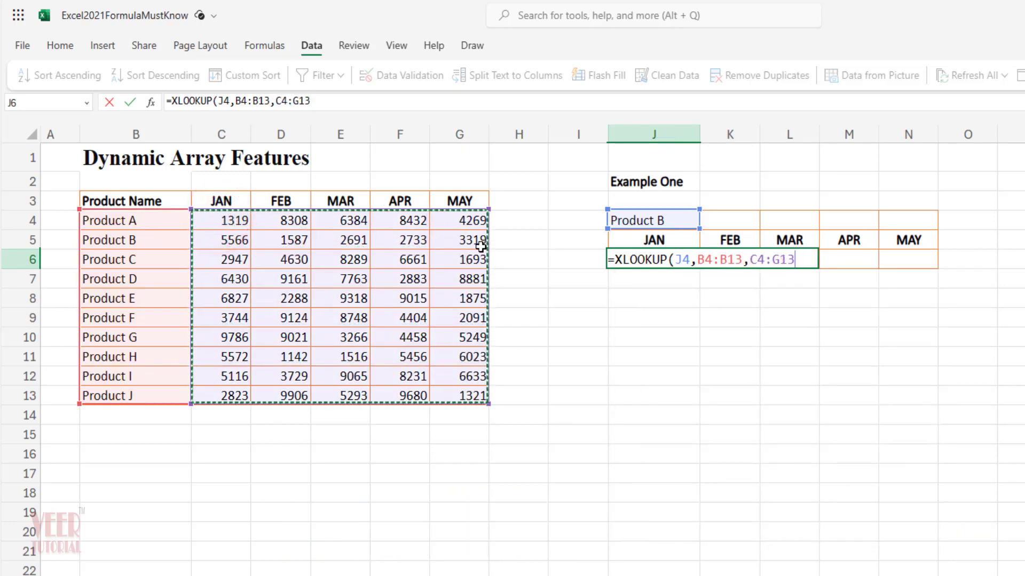
{"action": "type", "text": ")"}
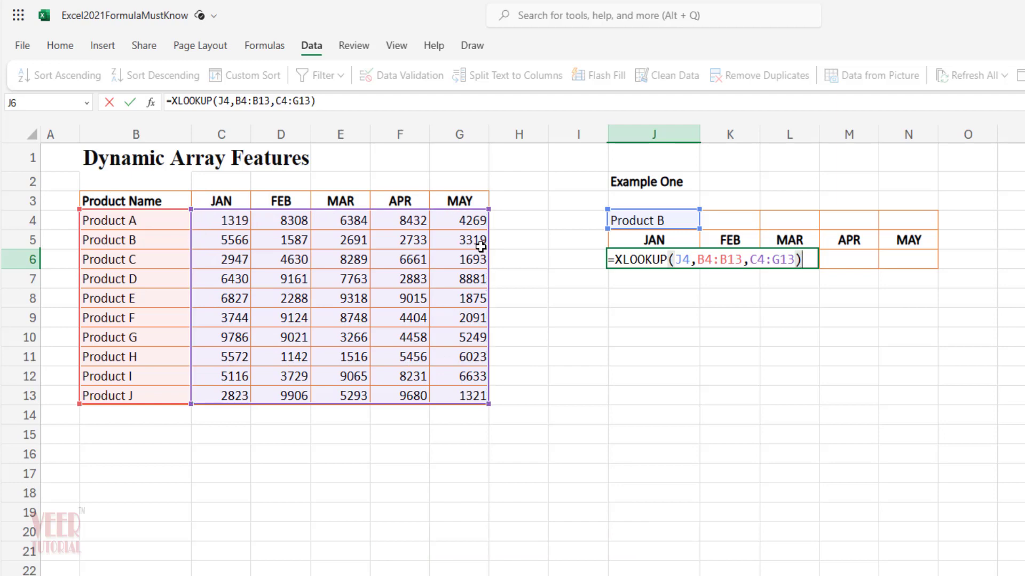
{"action": "key", "text": "Return"}
{"action": "left_click", "coordinate": [664, 260]}
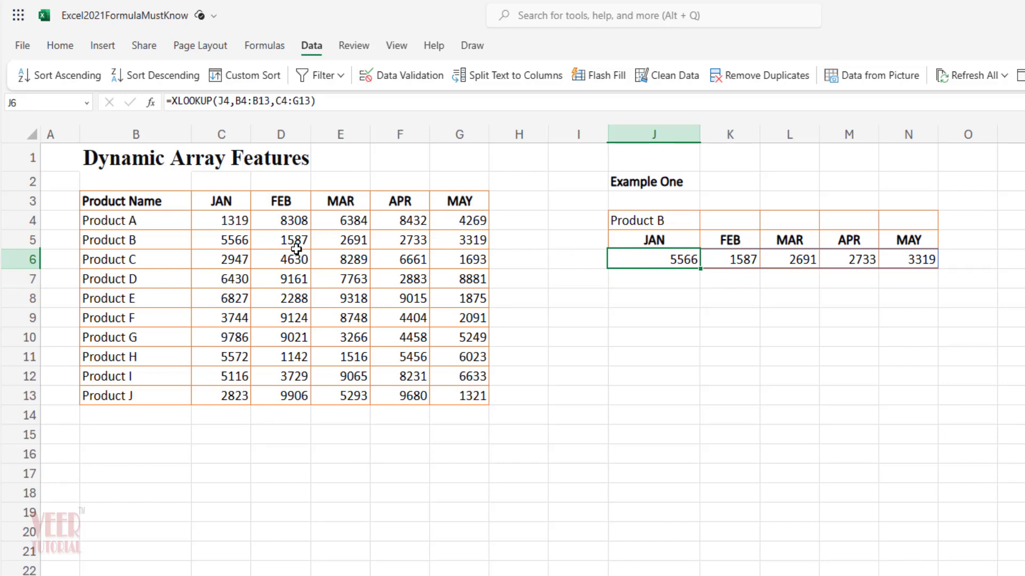
Switch the product chosen in cell J4 to Product E.
{"action": "left_click", "coordinate": [678, 220]}
{"action": "left_click", "coordinate": [709, 221]}
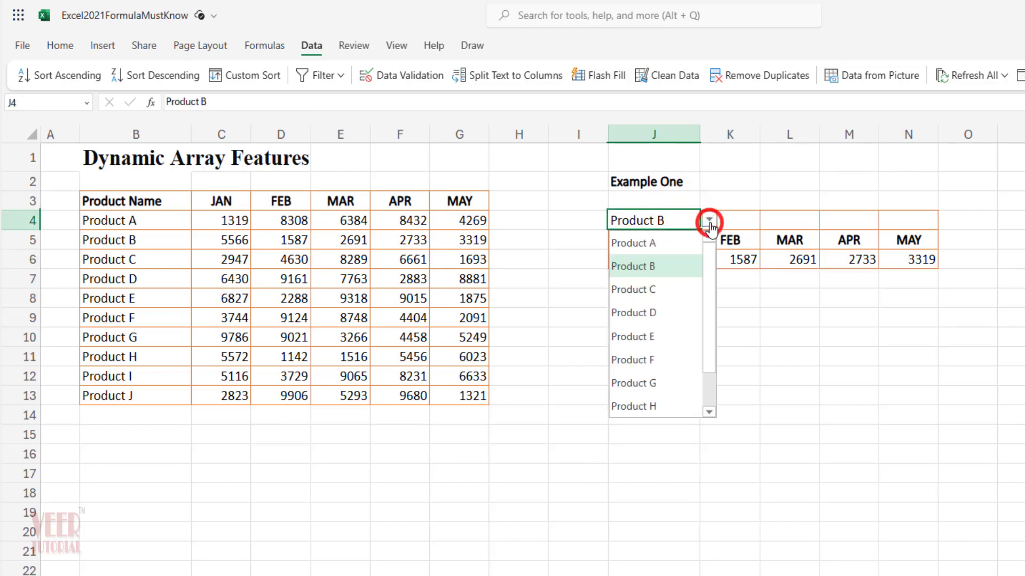
{"action": "left_click", "coordinate": [647, 337]}
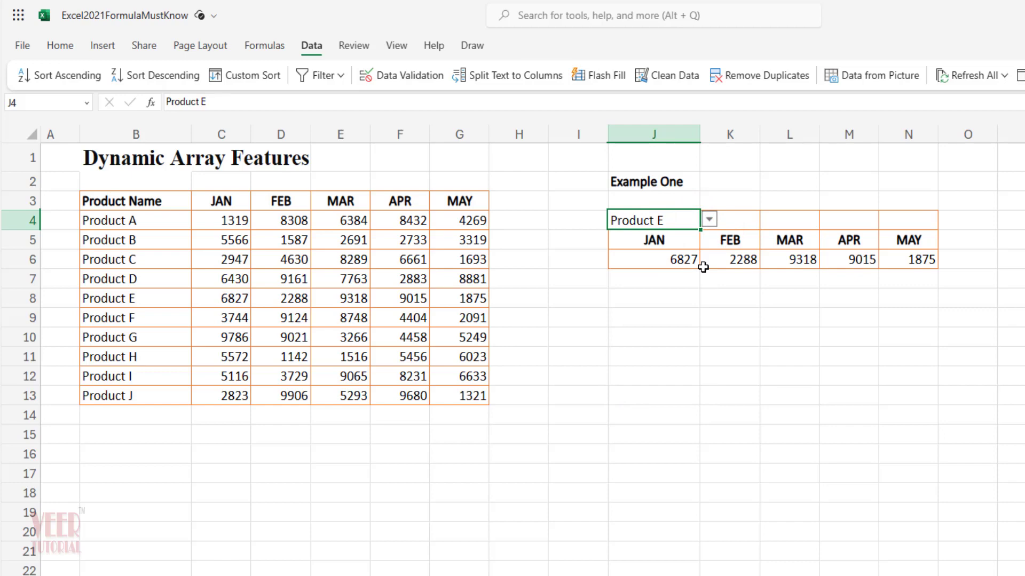
Copy the MAY column G3:G13 into column H beside it and rename the new header in H3 as June.
{"action": "left_click", "coordinate": [511, 207]}
{"action": "left_click_drag", "start_coordinate": [458, 207], "coordinate": [451, 405]}
{"action": "key", "text": "ctrl+c"}
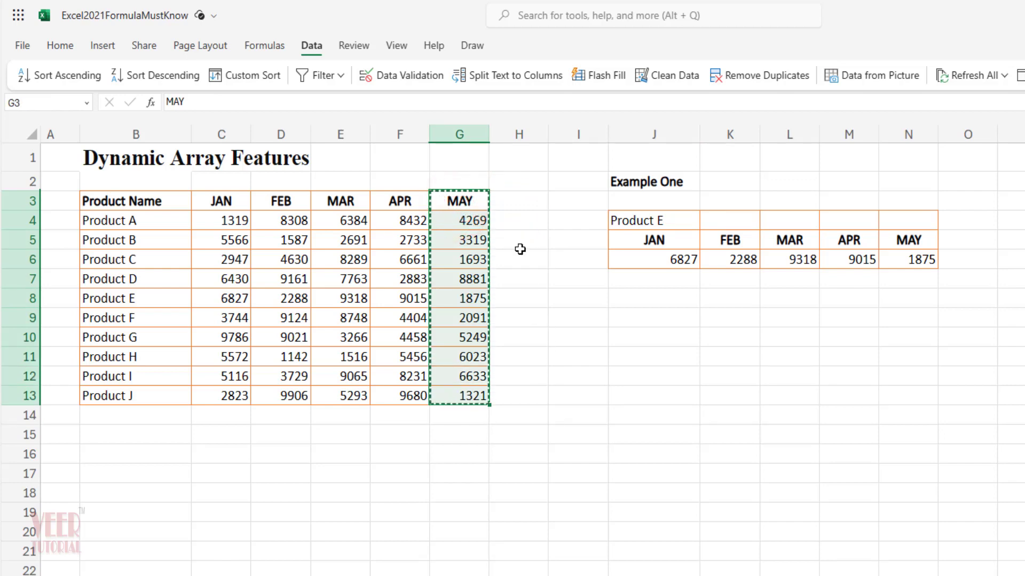
{"action": "left_click", "coordinate": [508, 202]}
{"action": "key", "text": "ctrl+v"}
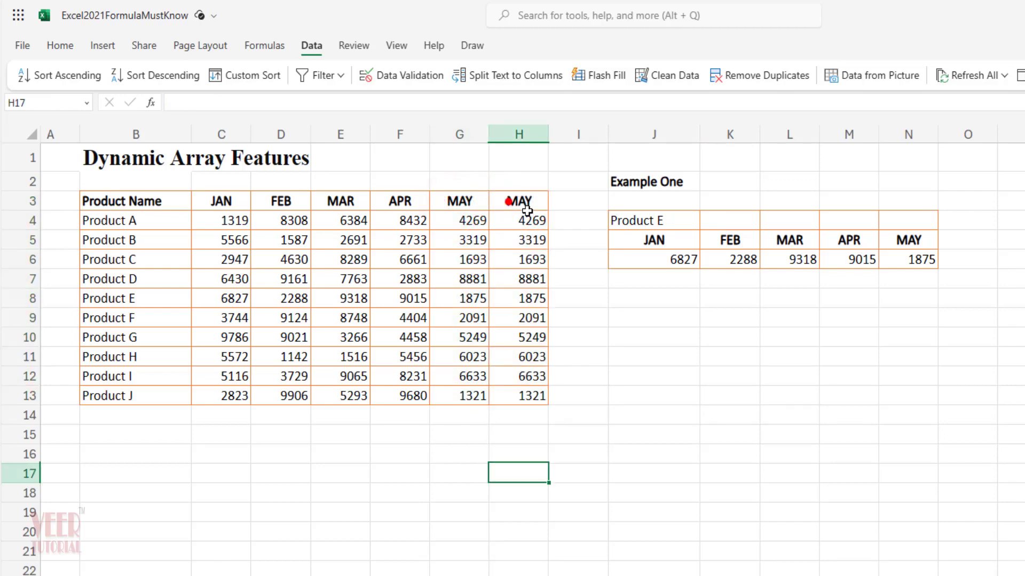
{"action": "left_click", "coordinate": [527, 201]}
{"action": "type", "text": "June"}
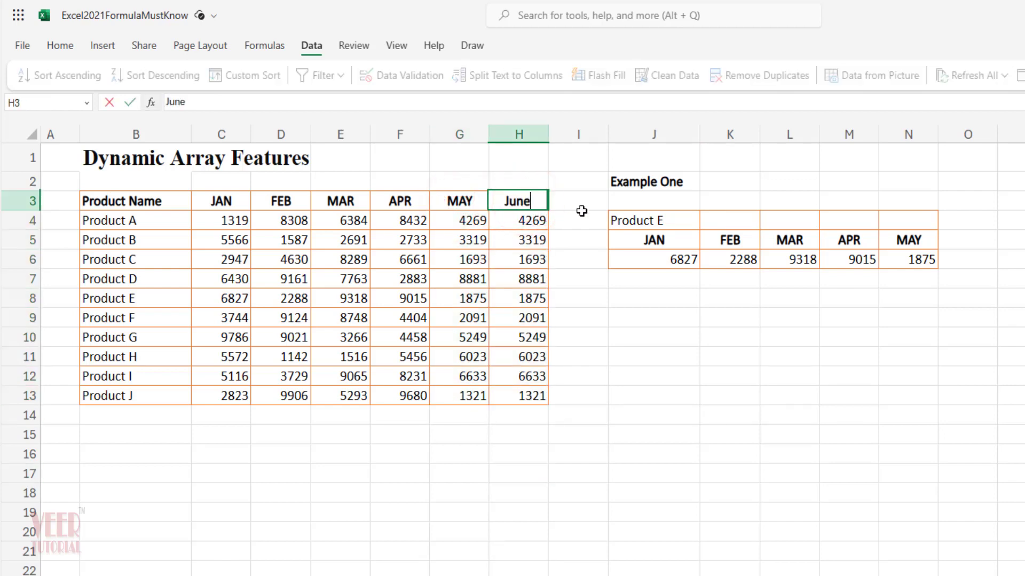
{"action": "key", "text": "Return"}
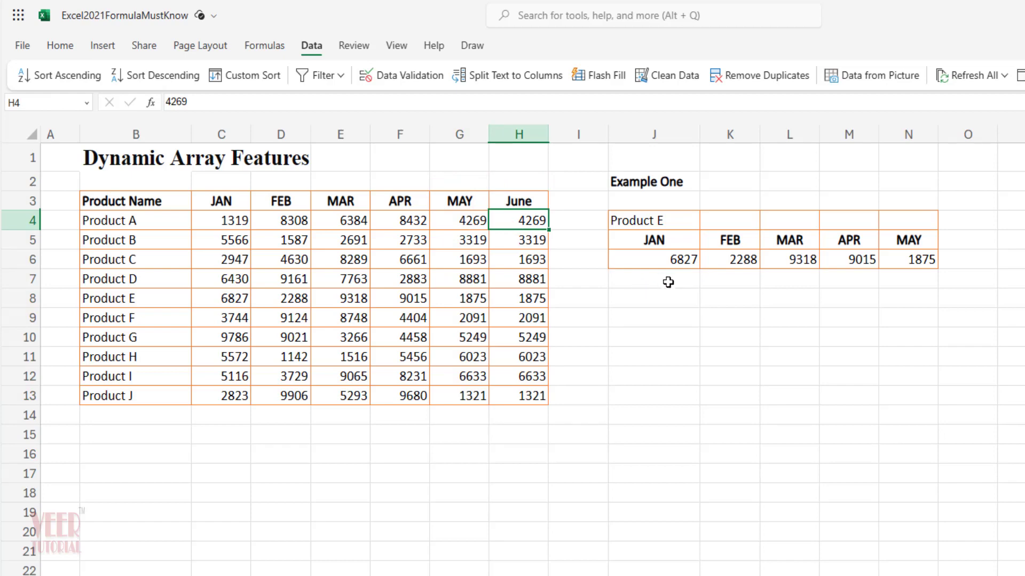
Extend the return array of the XLOOKUP formula in J6 to include the June column.
{"action": "left_click", "coordinate": [667, 259]}
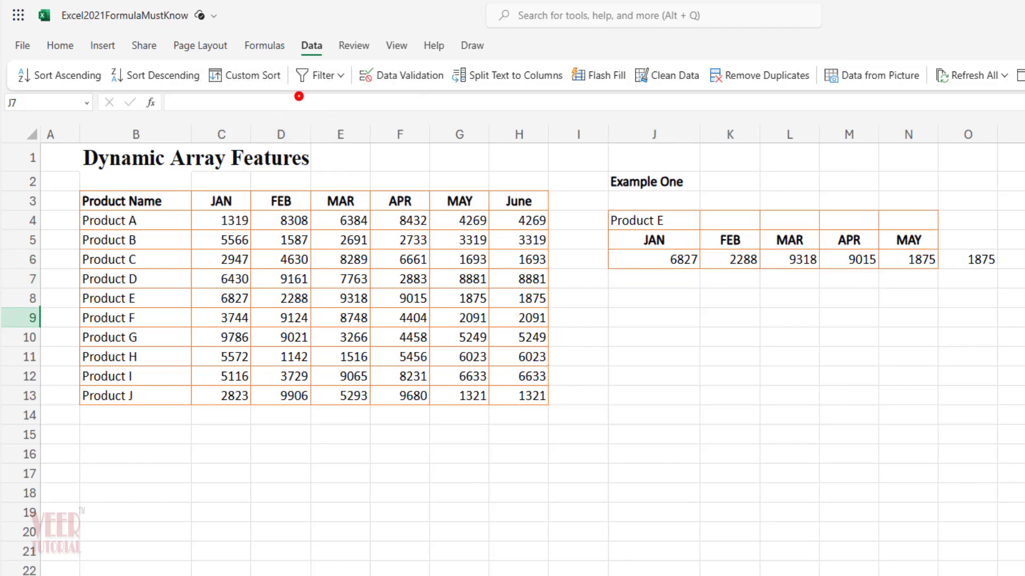
{"action": "left_click", "coordinate": [977, 245]}
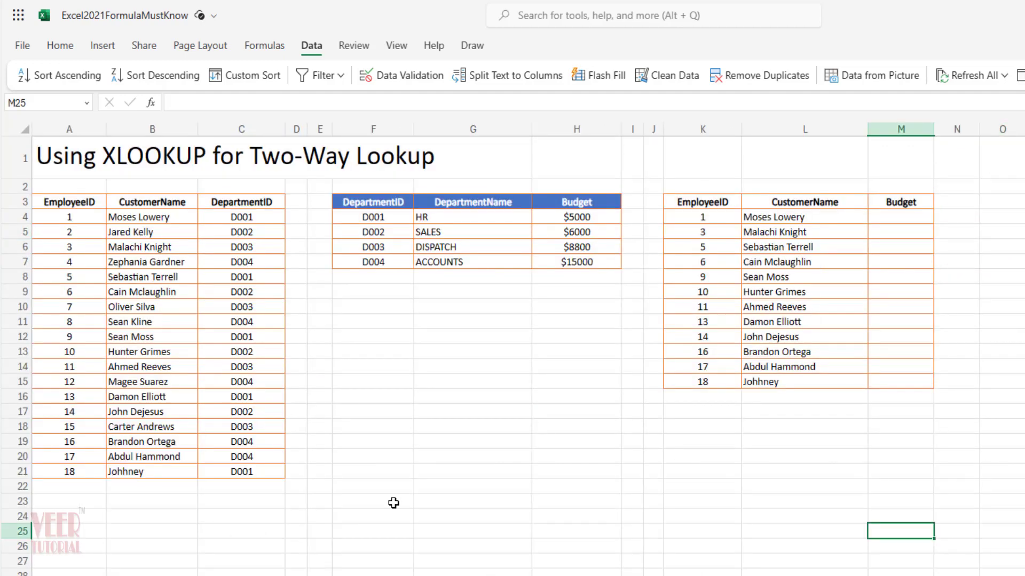
Examine the employee table, its DepartmentID column and the department budget table on the two-way lookup sheet.
{"action": "left_click", "coordinate": [393, 503]}
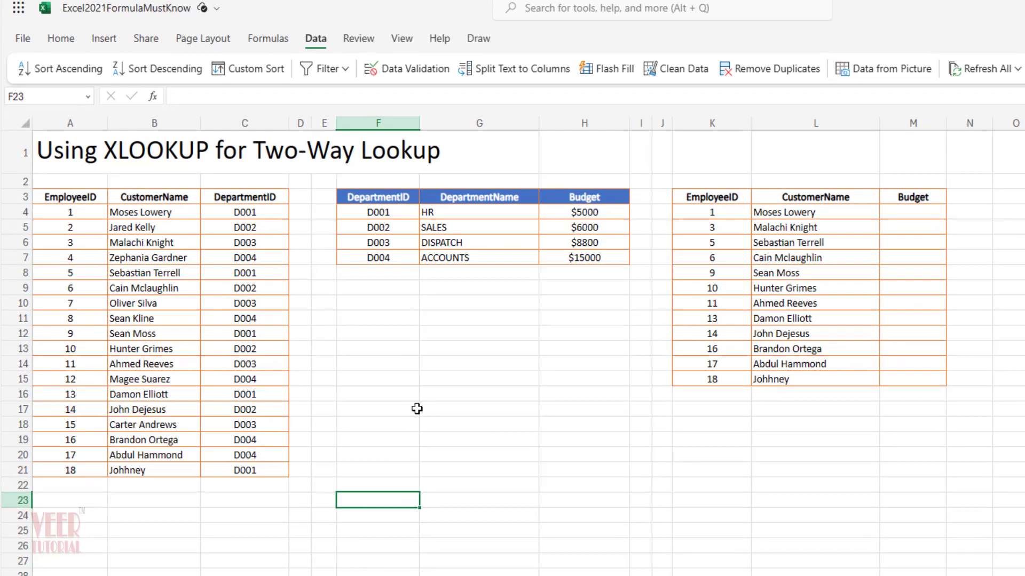
{"action": "left_click", "coordinate": [412, 411]}
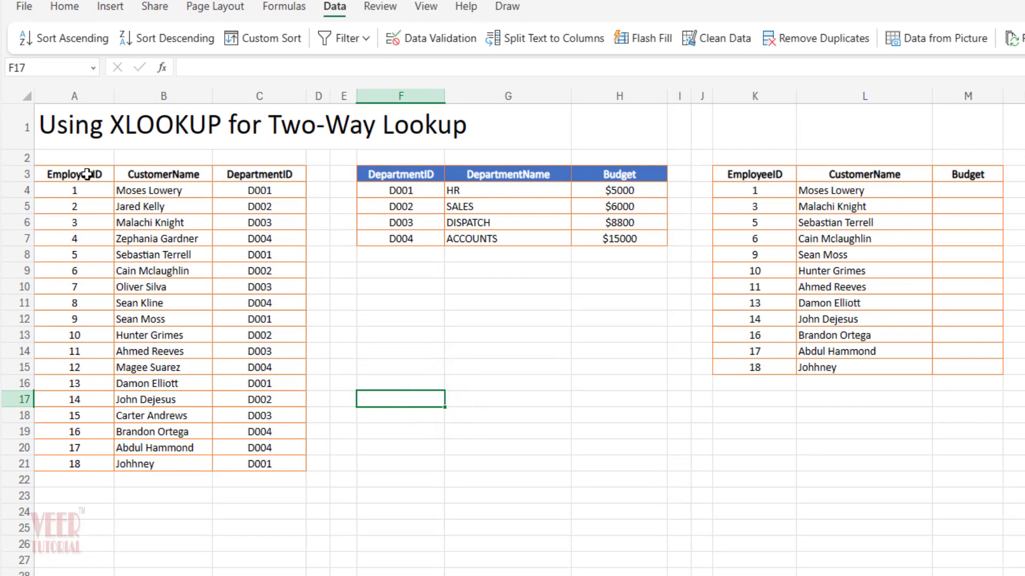
{"action": "left_click_drag", "start_coordinate": [87, 175], "coordinate": [268, 463]}
{"action": "left_click", "coordinate": [174, 518]}
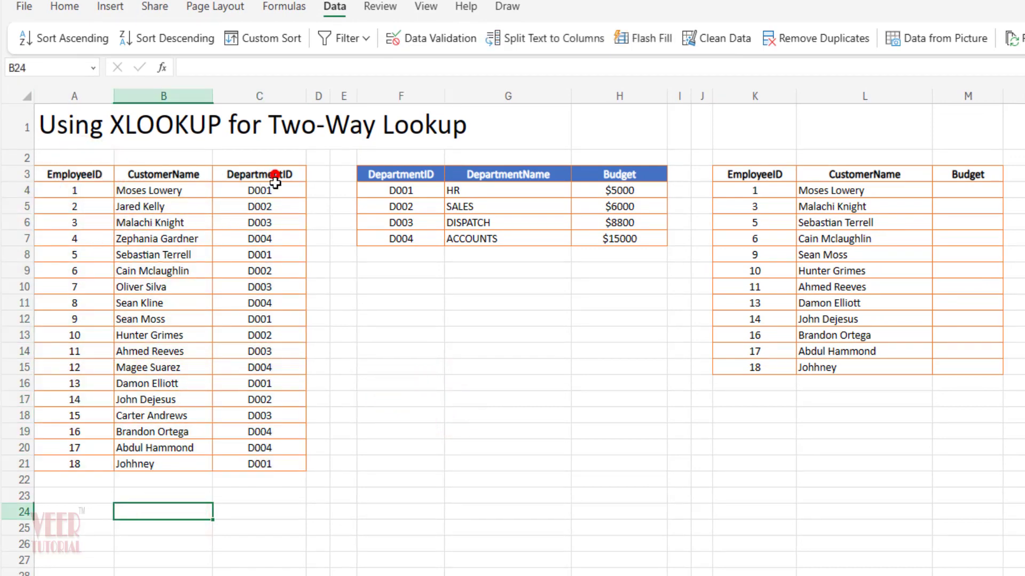
{"action": "left_click_drag", "start_coordinate": [275, 176], "coordinate": [269, 463]}
{"action": "left_click", "coordinate": [394, 411]}
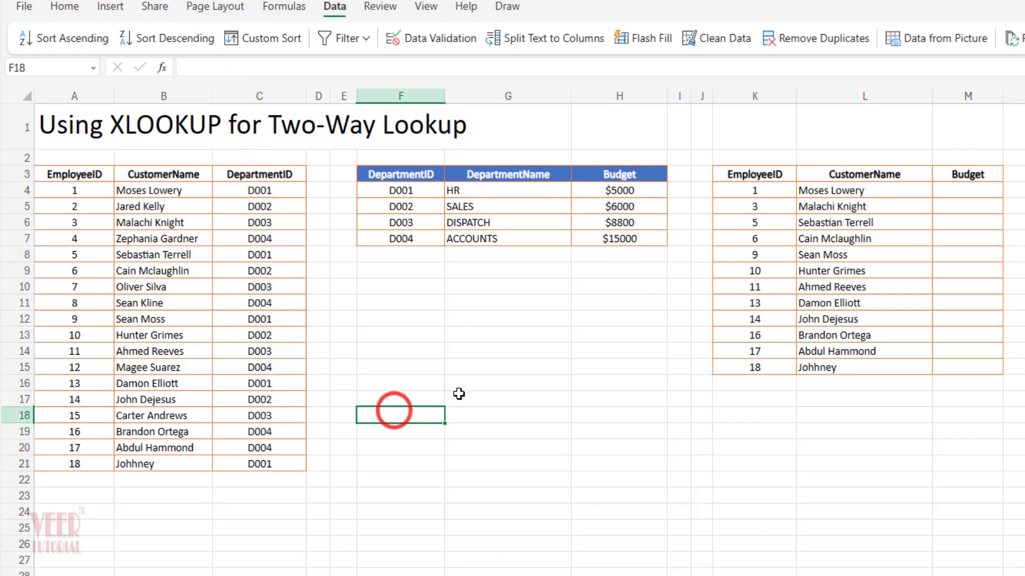
{"action": "left_click", "coordinate": [436, 335]}
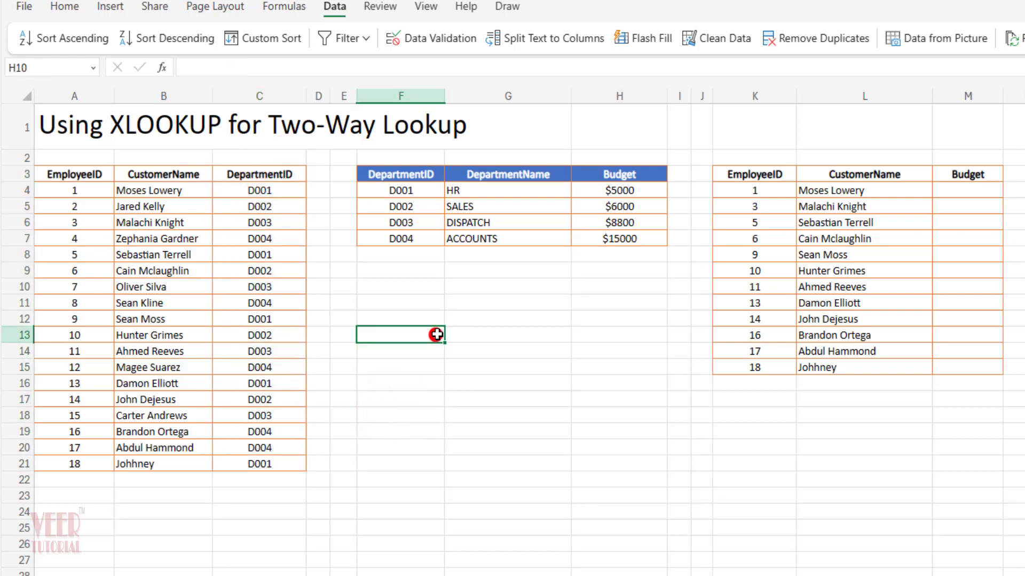
{"action": "left_click", "coordinate": [511, 200]}
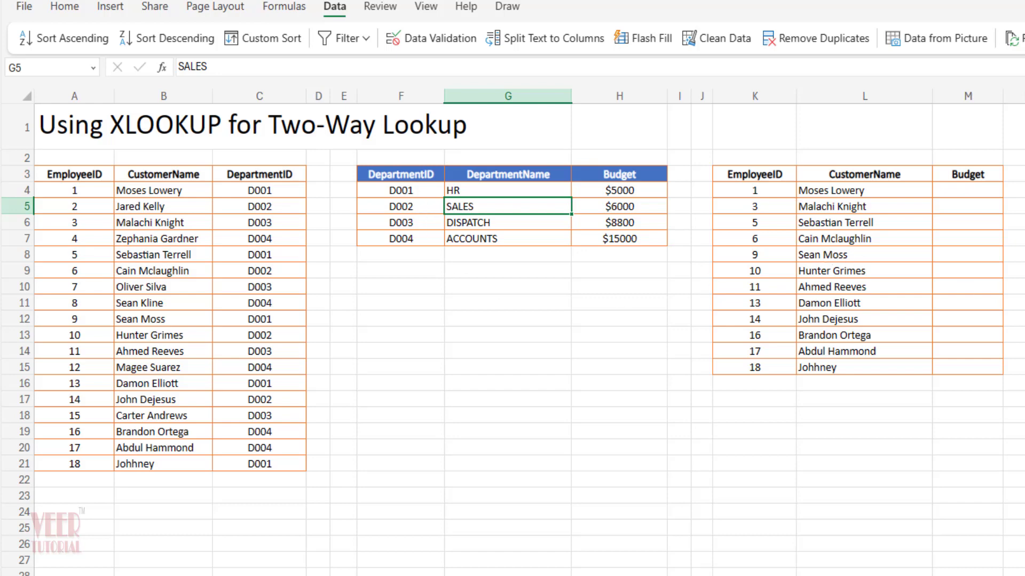
{"action": "left_click", "coordinate": [1023, 303]}
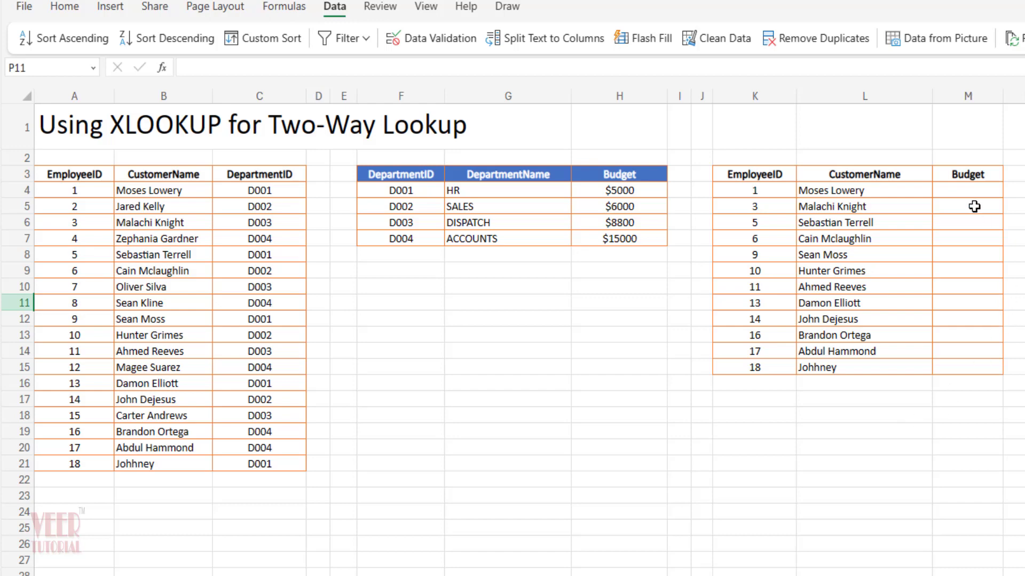
{"action": "left_click", "coordinate": [967, 188]}
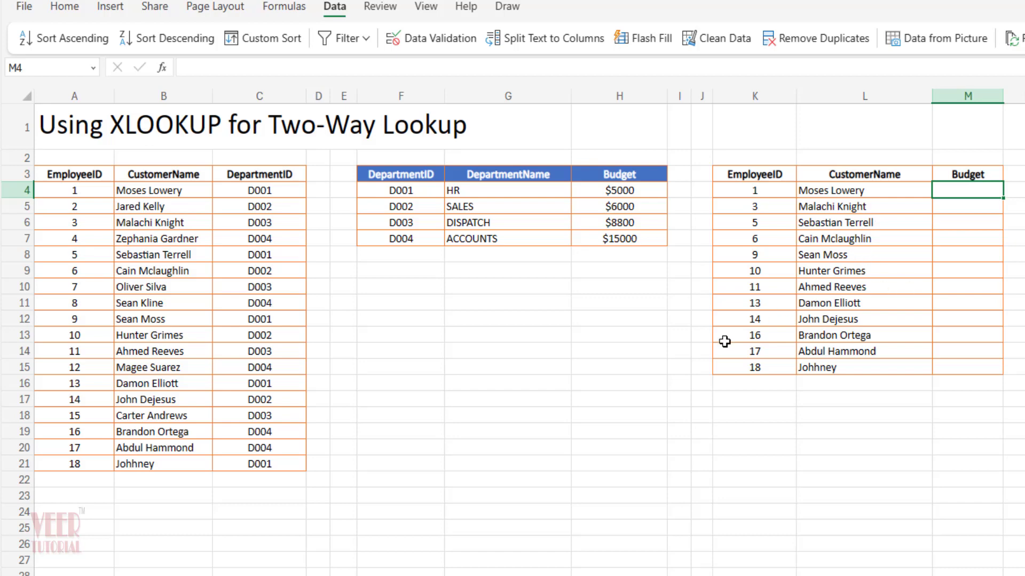
{"action": "left_click", "coordinate": [548, 206]}
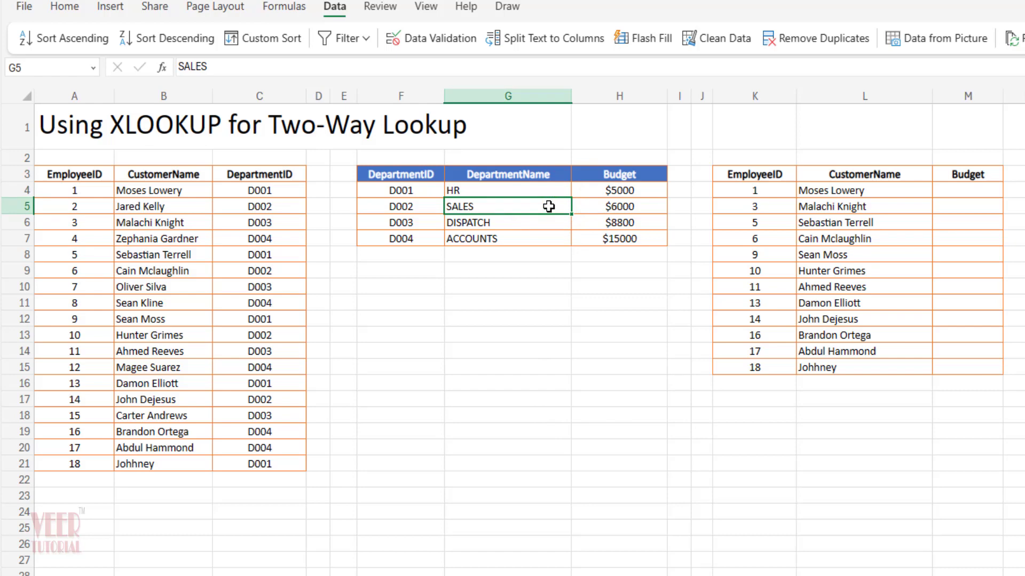
Convert the department budget range F3:H7 into an Excel table using its existing header row.
{"action": "left_click_drag", "start_coordinate": [412, 174], "coordinate": [622, 236]}
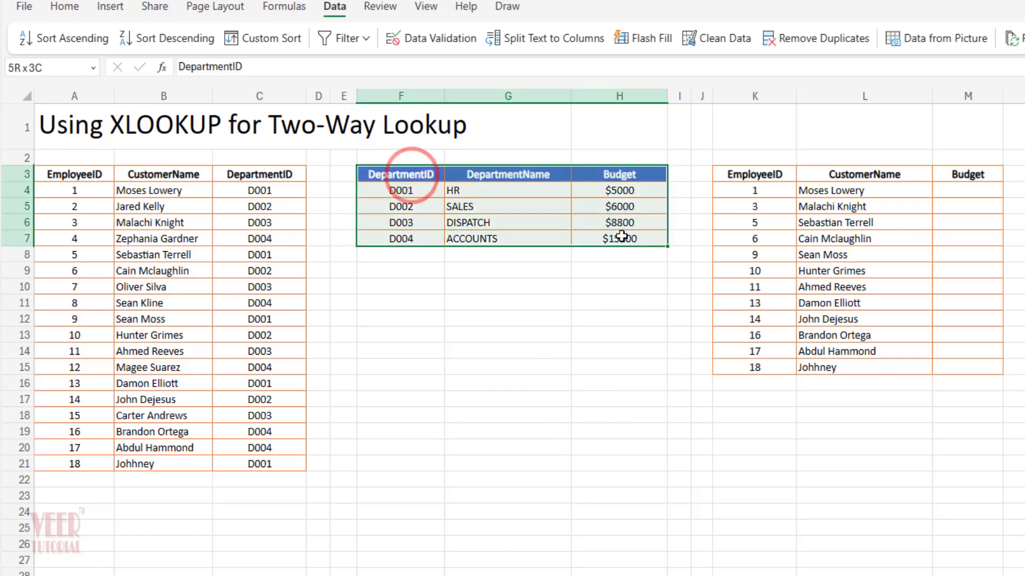
{"action": "left_click", "coordinate": [110, 8]}
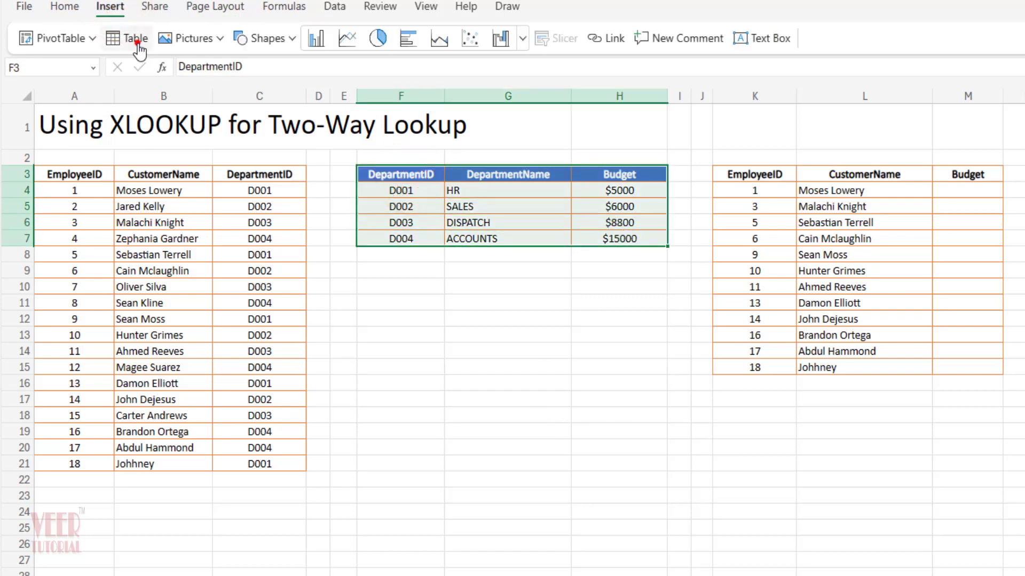
{"action": "left_click", "coordinate": [137, 42]}
{"action": "left_click", "coordinate": [768, 385]}
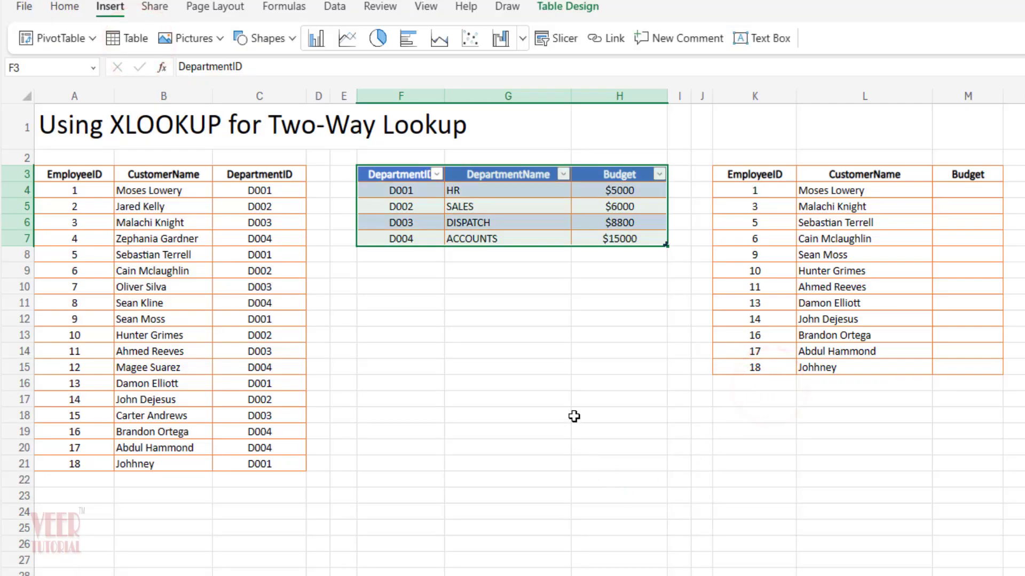
Name the new department budget table Department.
{"action": "left_click", "coordinate": [567, 8]}
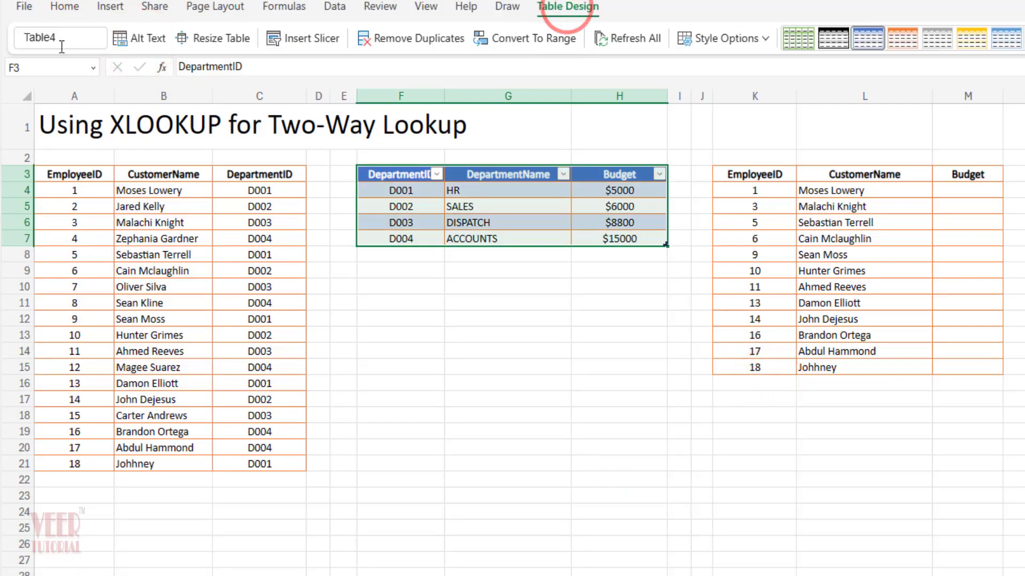
{"action": "left_click", "coordinate": [63, 38]}
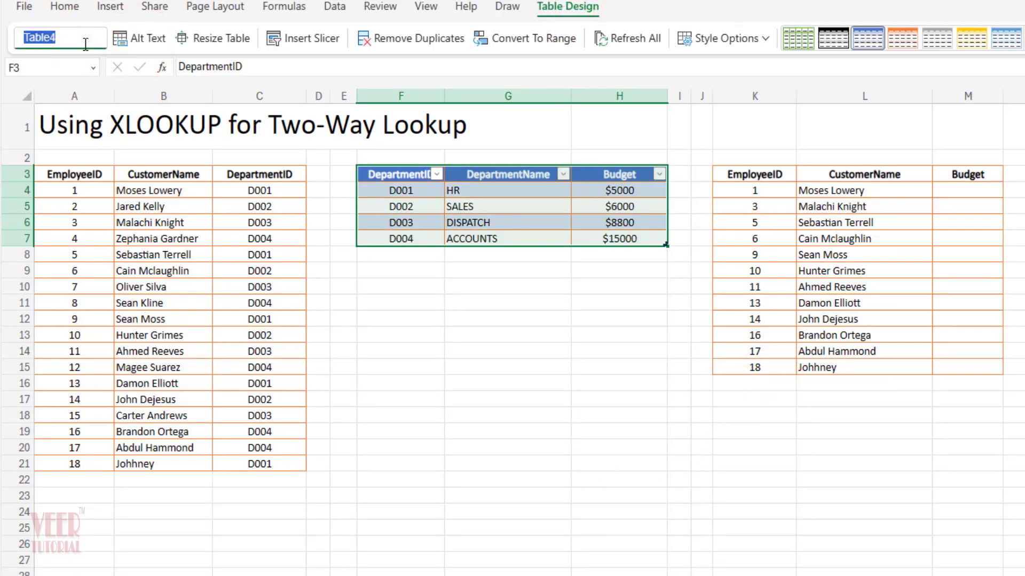
{"action": "type", "text": "Department"}
{"action": "left_click", "coordinate": [401, 303]}
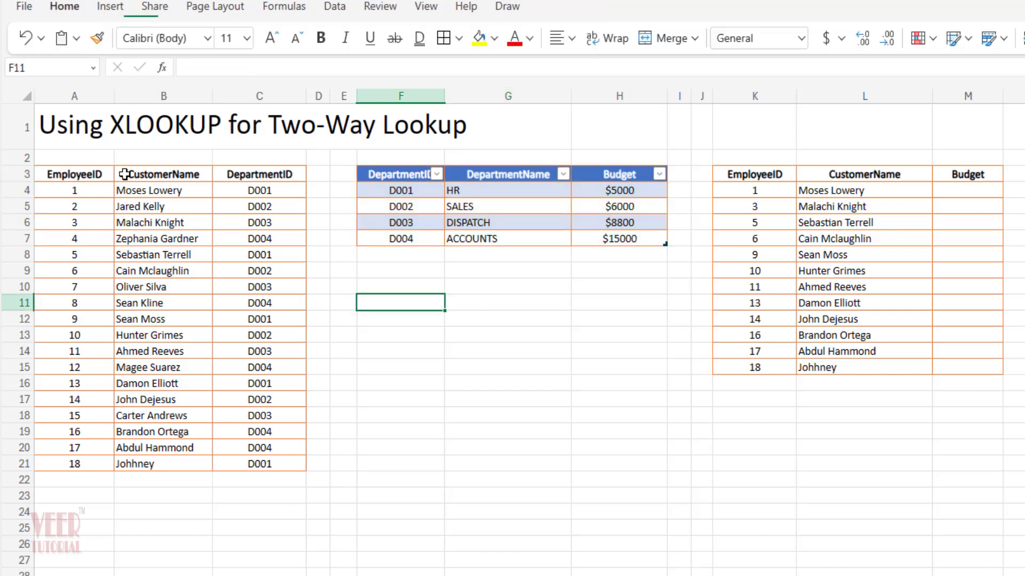
Convert the employee range A3:C21 into an Excel table using its existing header row.
{"action": "left_click_drag", "start_coordinate": [72, 174], "coordinate": [259, 464]}
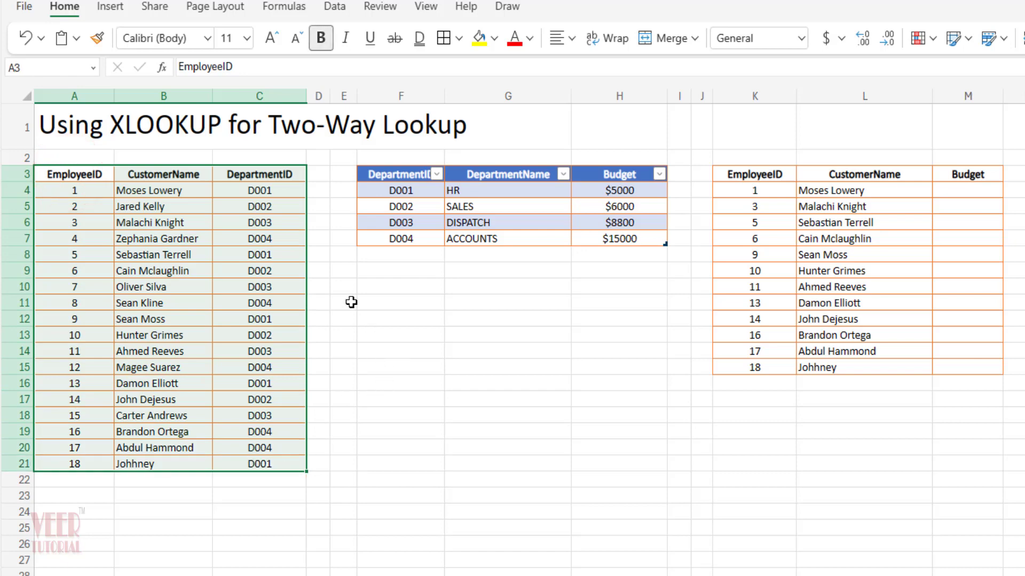
{"action": "left_click", "coordinate": [109, 7]}
{"action": "left_click", "coordinate": [126, 39]}
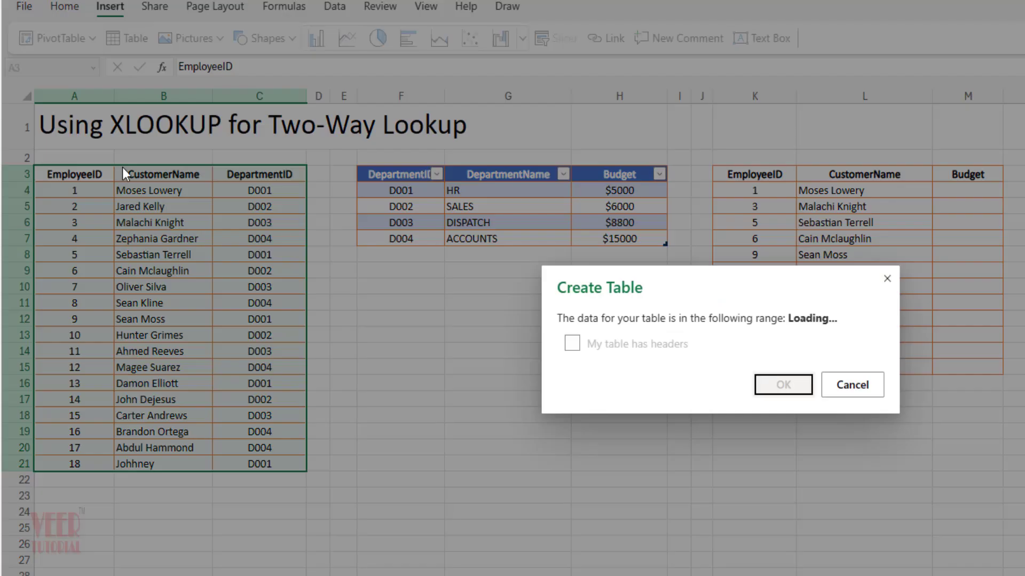
{"action": "left_click", "coordinate": [766, 389]}
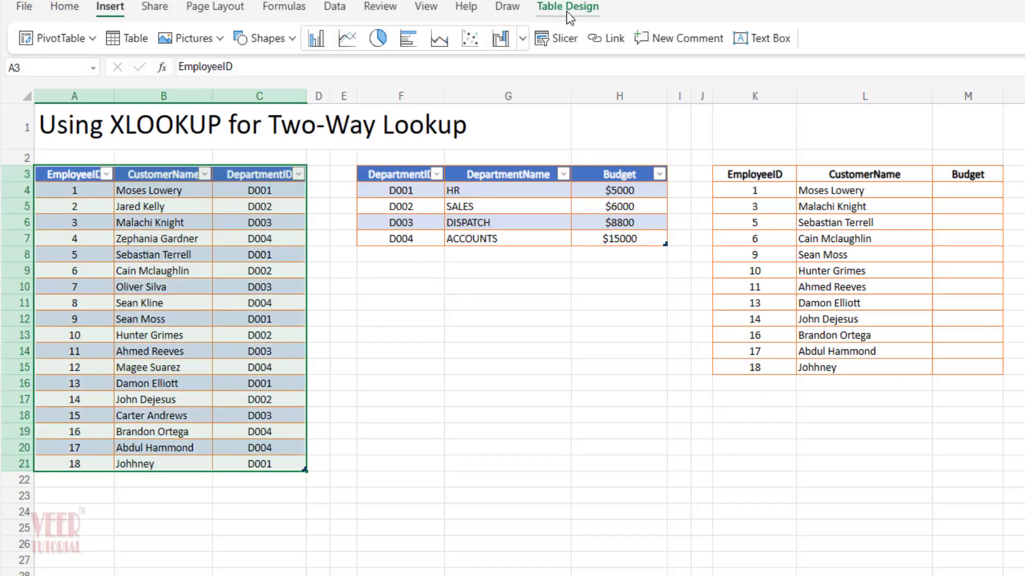
Name the new employee table EmployeeTable.
{"action": "left_click", "coordinate": [567, 7]}
{"action": "left_click", "coordinate": [86, 41]}
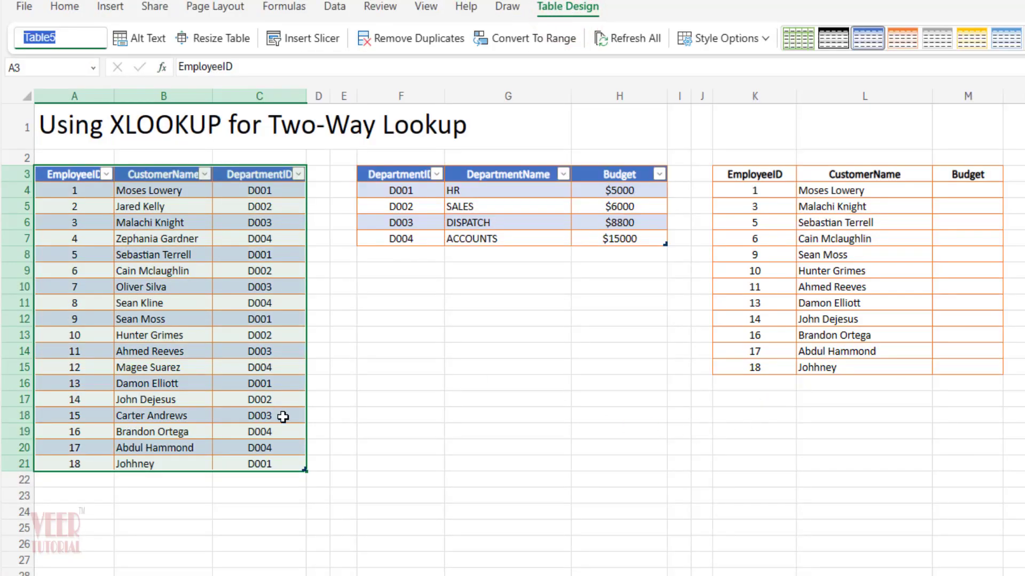
{"action": "type", "text": "Employee"}
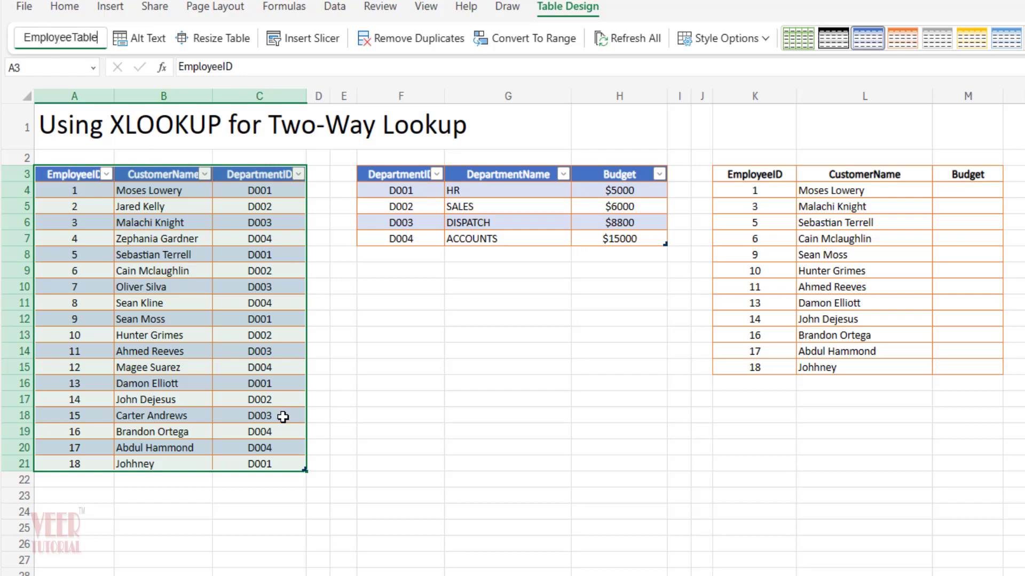
{"action": "left_click", "coordinate": [433, 363]}
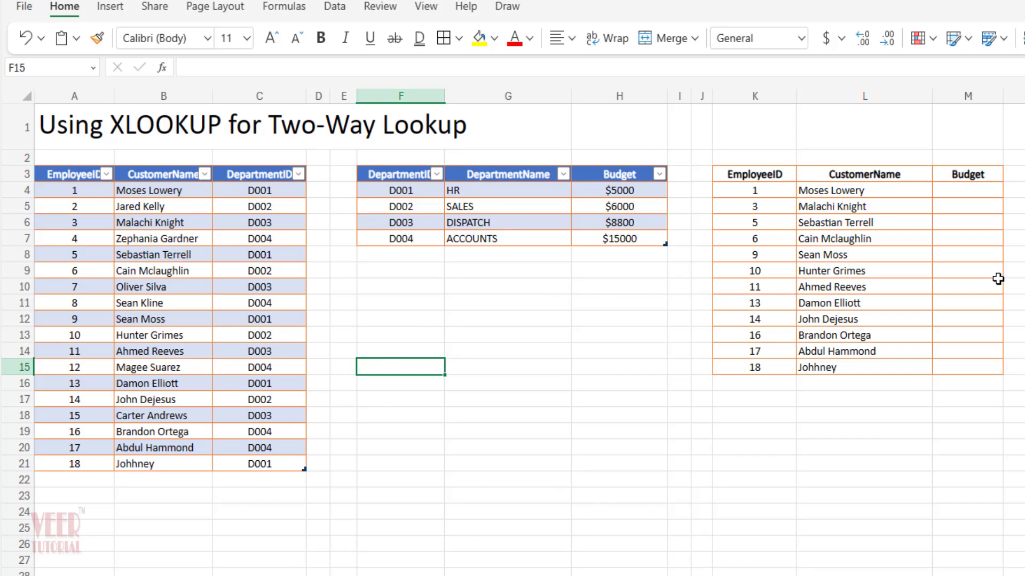
{"action": "left_click_drag", "start_coordinate": [976, 186], "coordinate": [991, 365]}
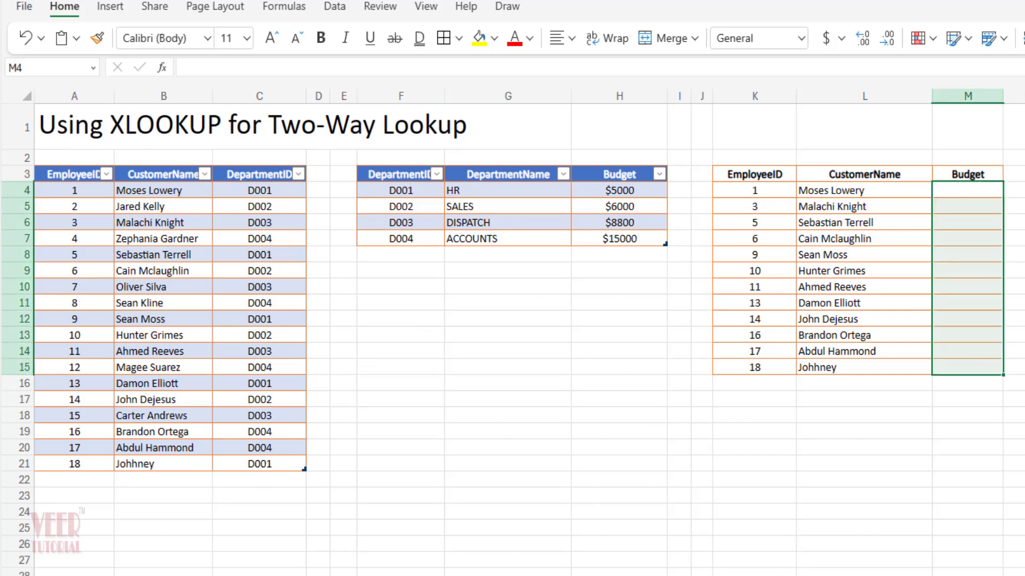
{"action": "left_click", "coordinate": [1023, 319]}
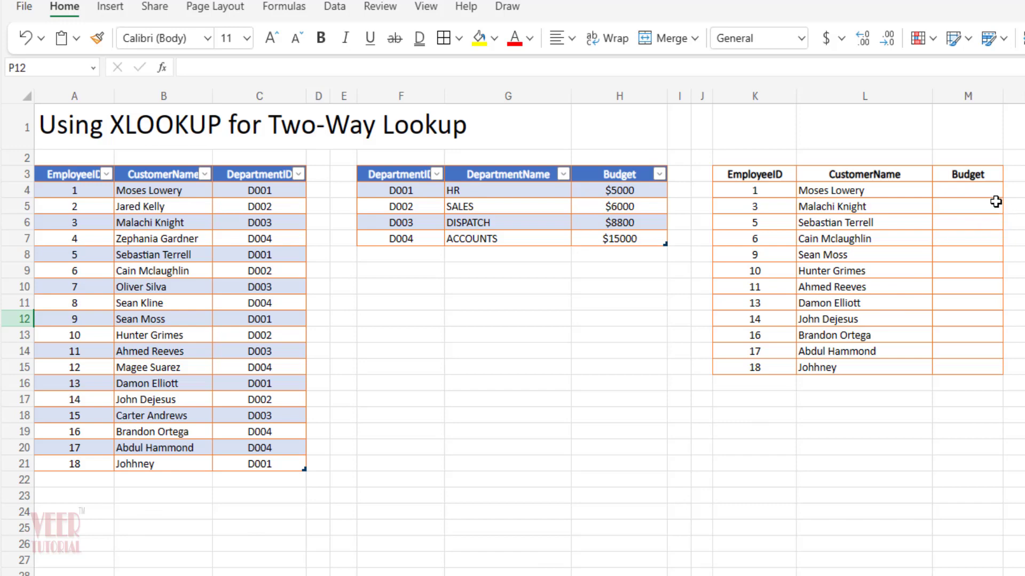
In M4, begin an XLOOKUP whose lookup value is a nested XLOOKUP of K4 in EmployeeTable[EmployeeID], returning EmployeeTable[DepartmentID].
{"action": "left_click", "coordinate": [967, 189]}
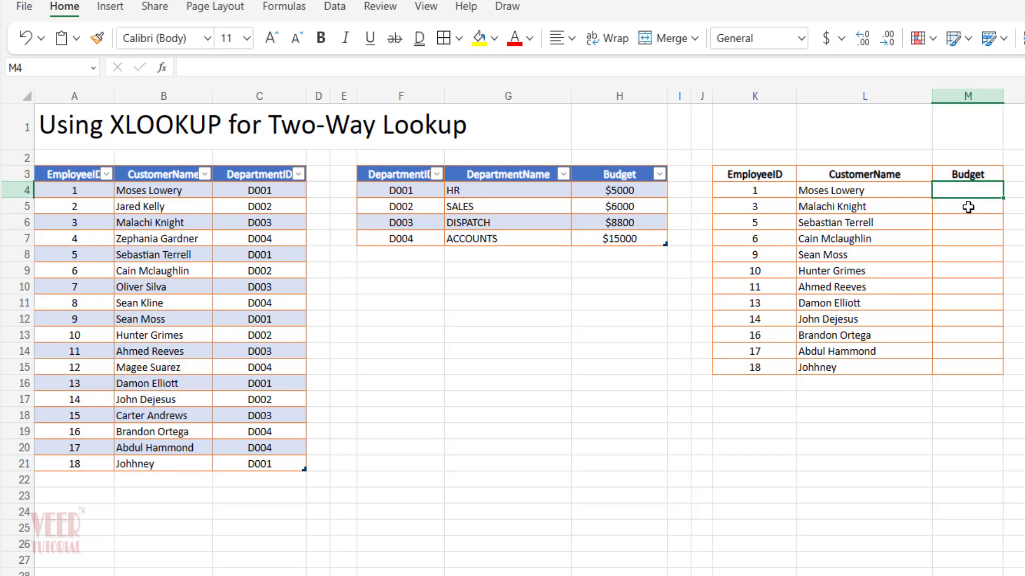
{"action": "type", "text": "="}
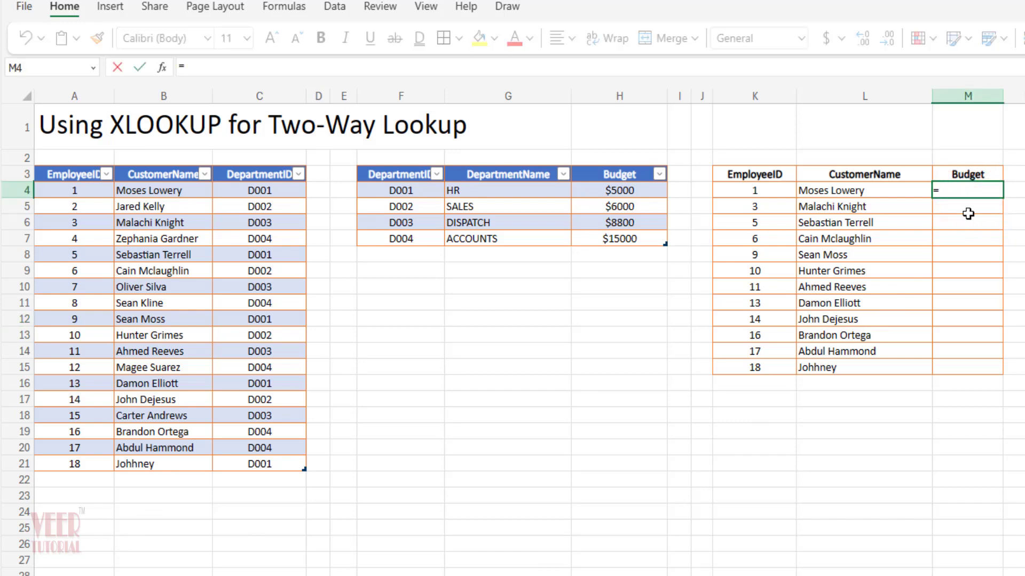
{"action": "type", "text": "xl"}
{"action": "key", "text": "Tab"}
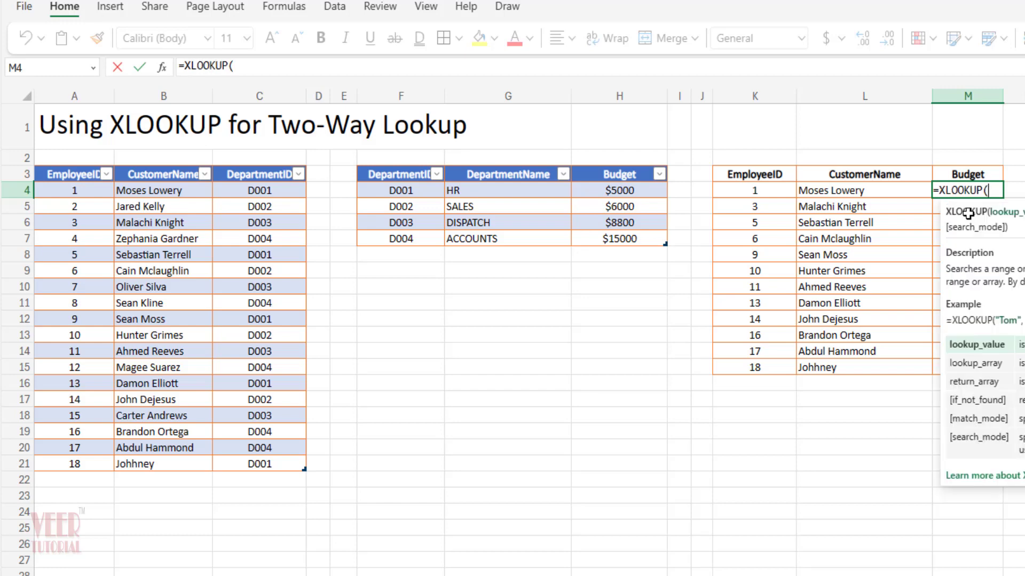
{"action": "type", "text": "xl"}
{"action": "key", "text": "Tab"}
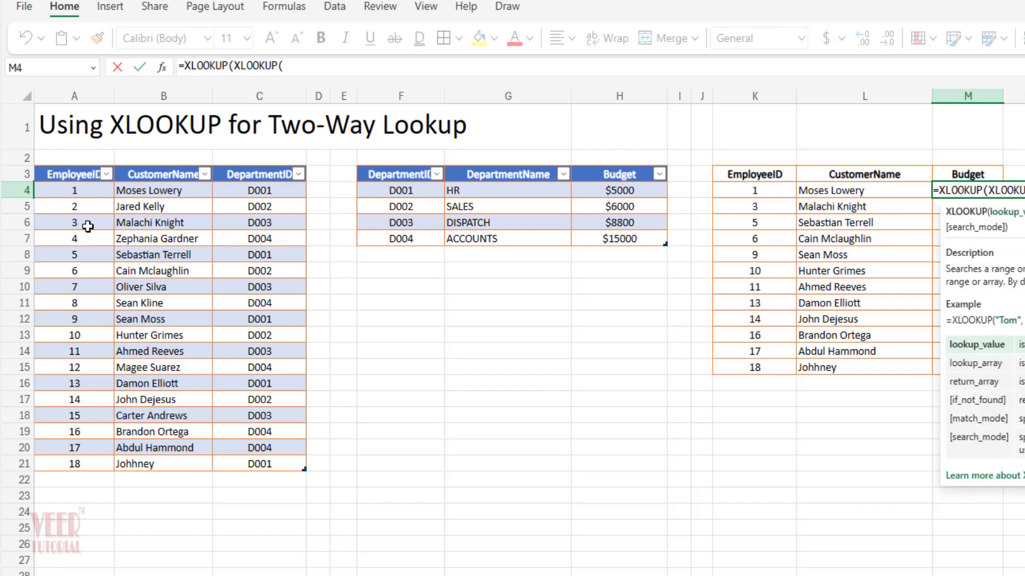
{"action": "left_click", "coordinate": [747, 196]}
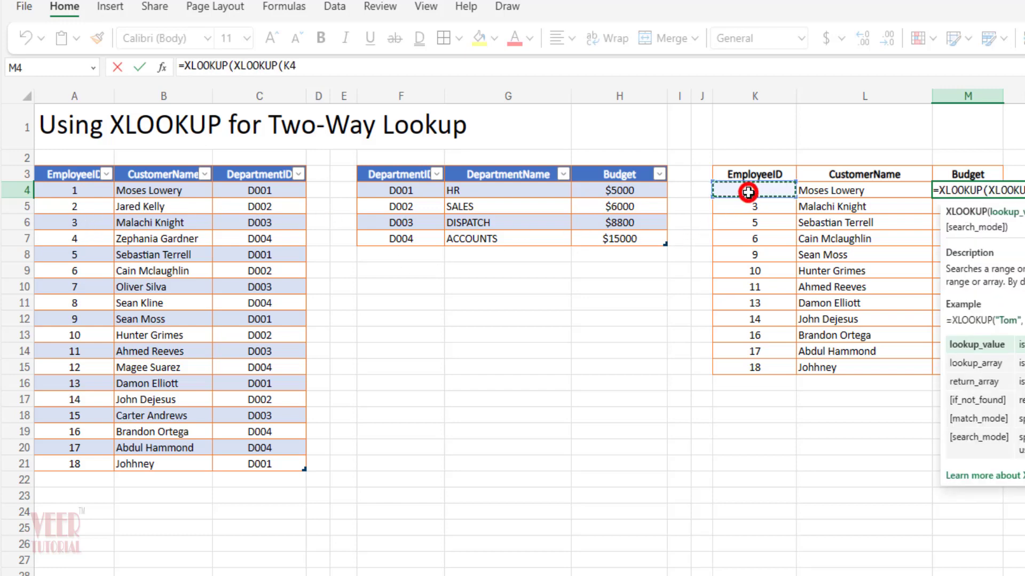
{"action": "type", "text": ","}
{"action": "left_click_drag", "start_coordinate": [89, 201], "coordinate": [84, 456]}
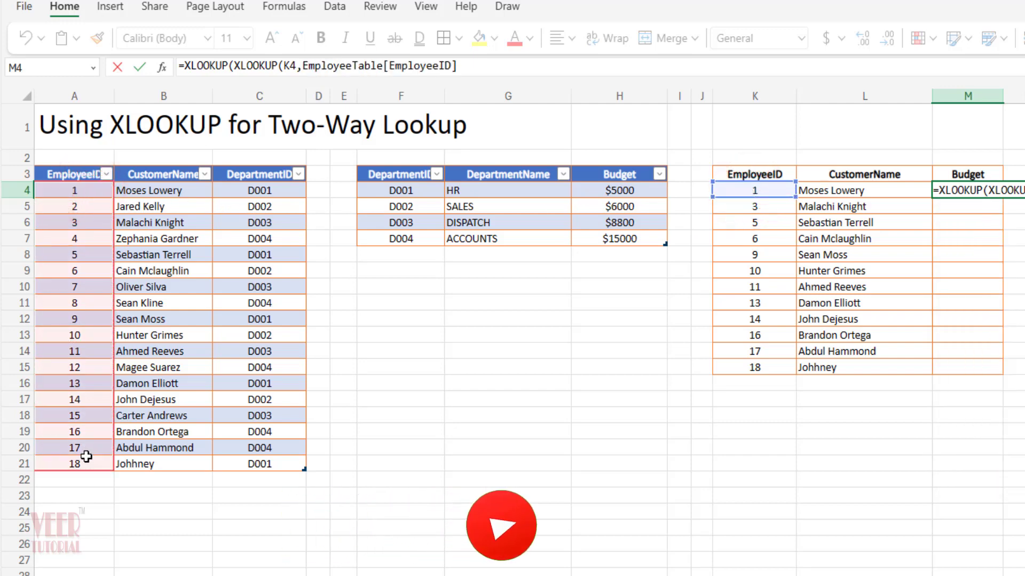
{"action": "type", "text": ","}
{"action": "left_click", "coordinate": [280, 192]}
{"action": "left_click_drag", "start_coordinate": [280, 318], "coordinate": [272, 464]}
{"action": "type", "text": ")"}
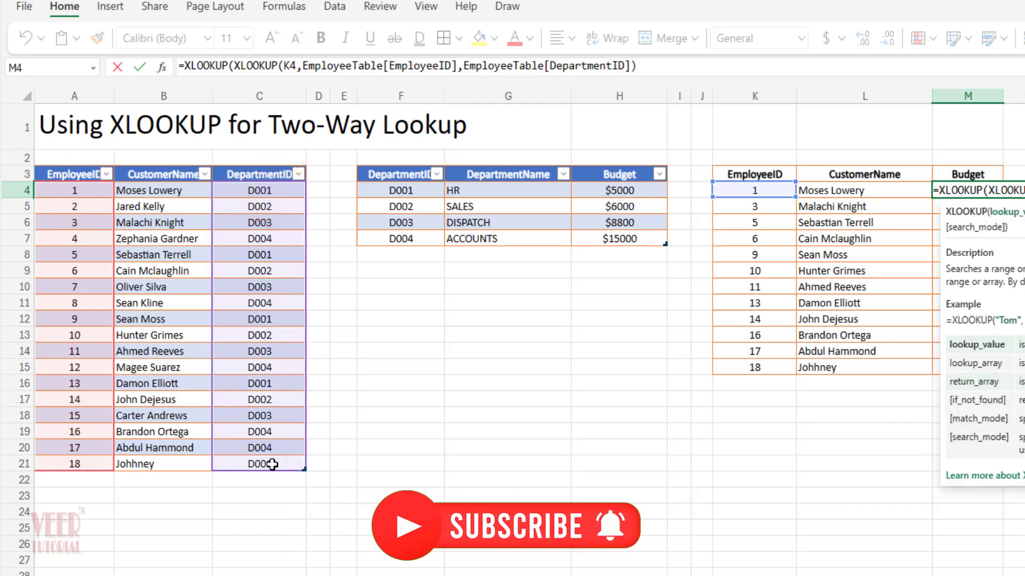
Complete the outer XLOOKUP in M4 with Department[DepartmentID] as lookup array and Department[Budget] as return array.
{"action": "type", "text": ","}
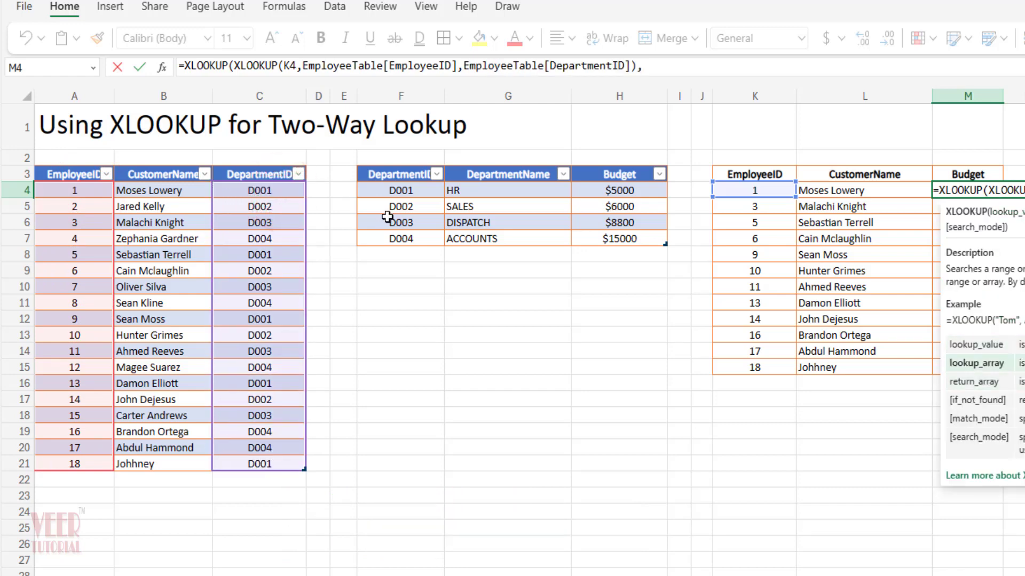
{"action": "left_click_drag", "start_coordinate": [397, 190], "coordinate": [398, 236]}
{"action": "type", "text": ","}
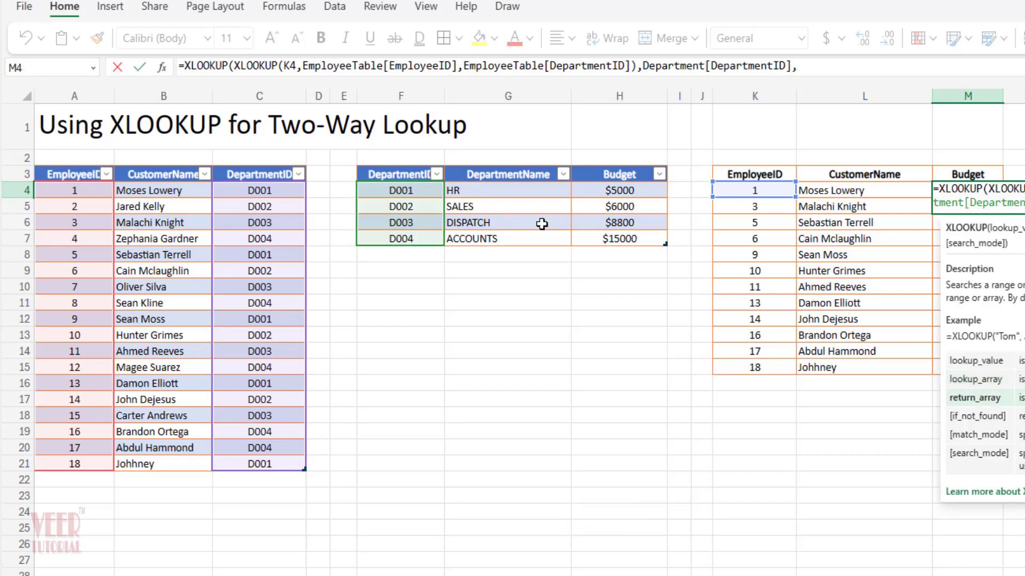
{"action": "left_click_drag", "start_coordinate": [609, 190], "coordinate": [608, 247]}
{"action": "type", "text": ")"}
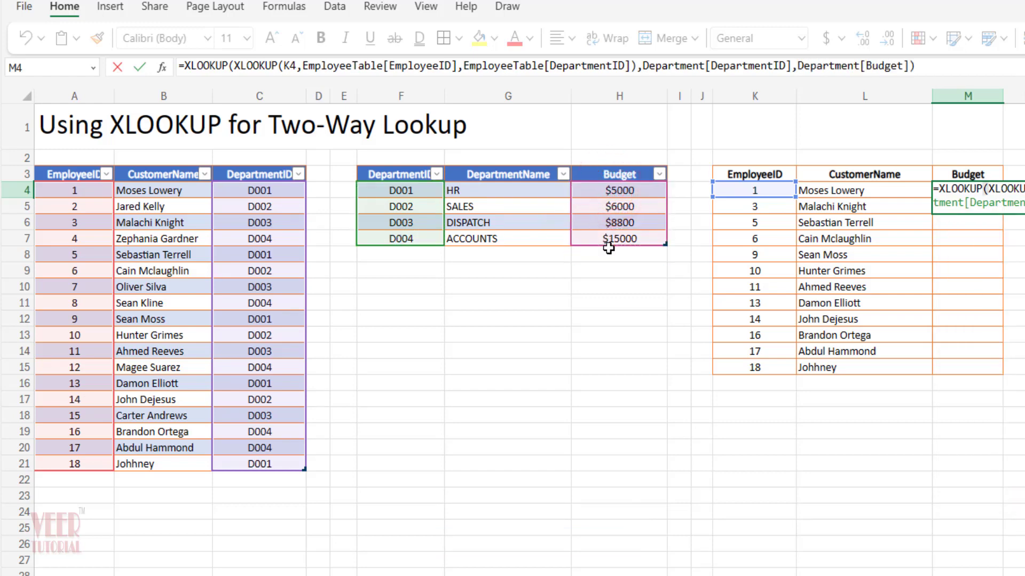
{"action": "key", "text": "Return"}
Fill the nested XLOOKUP formula from M4 down the Budget column to M15.
{"action": "left_click", "coordinate": [973, 191]}
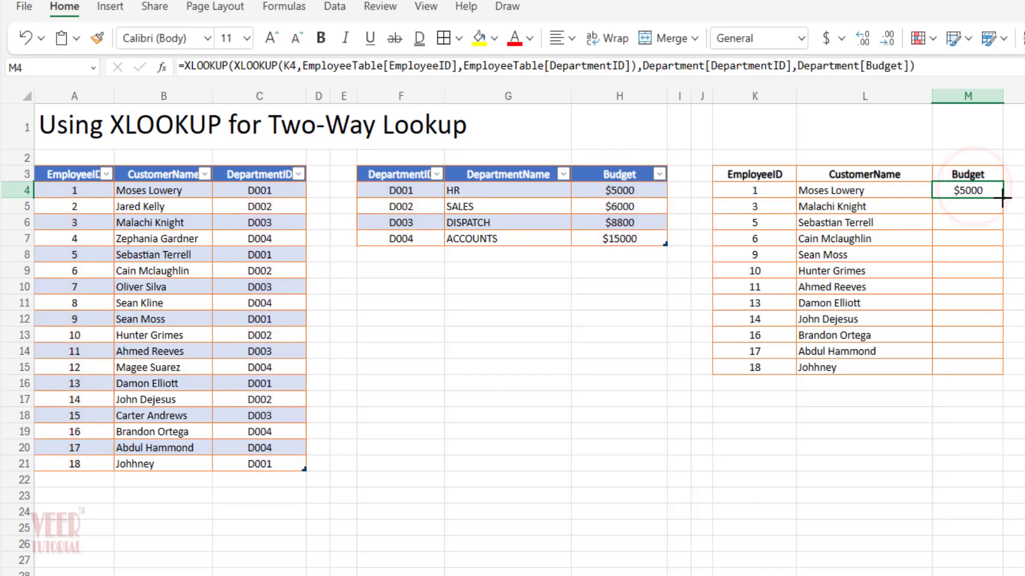
{"action": "left_click_drag", "start_coordinate": [1002, 197], "coordinate": [1002, 368]}
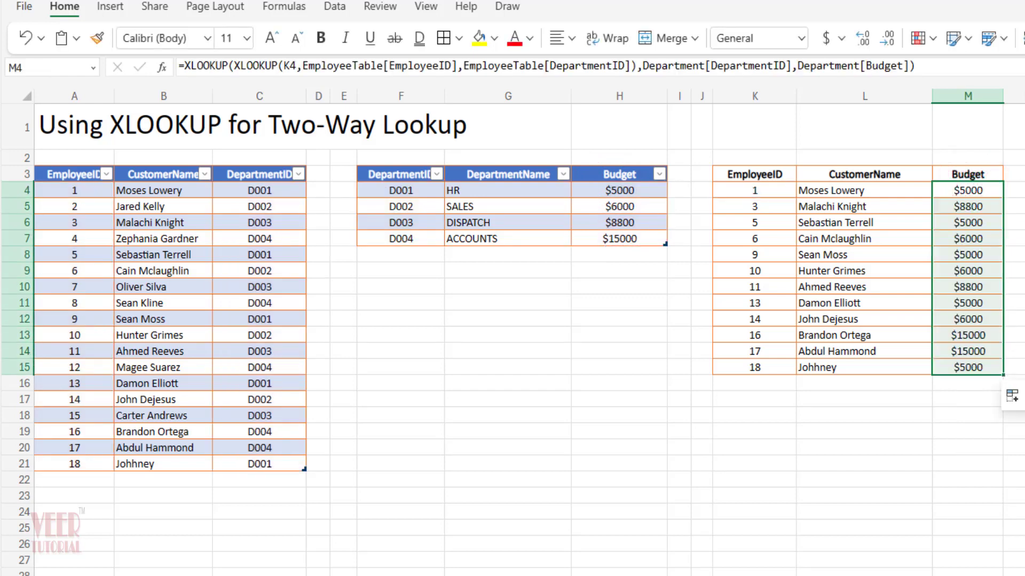
{"action": "left_click", "coordinate": [1024, 287]}
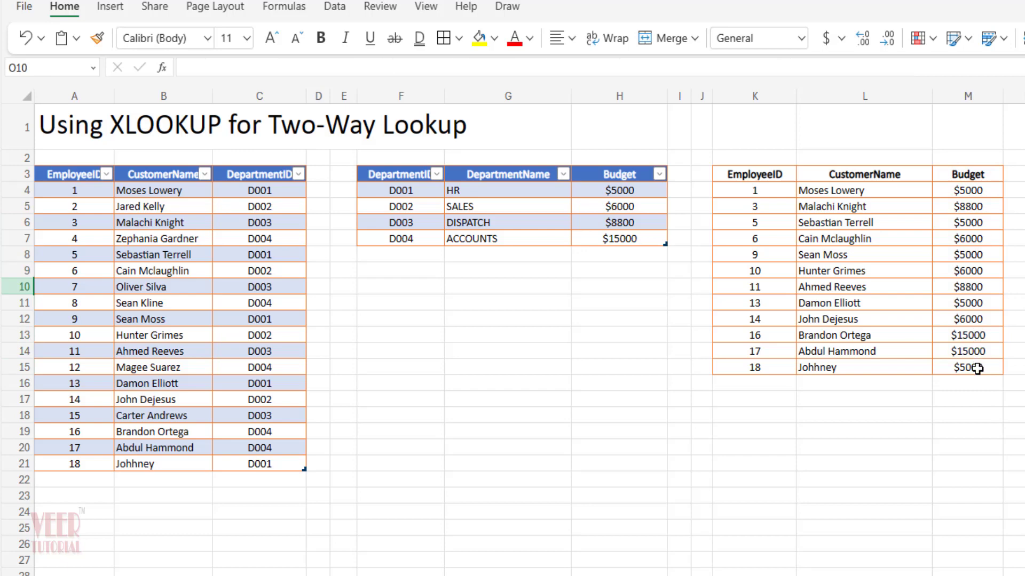
Examine the inner and outer XLOOKUP arguments of the formula in M4.
{"action": "left_click", "coordinate": [967, 193]}
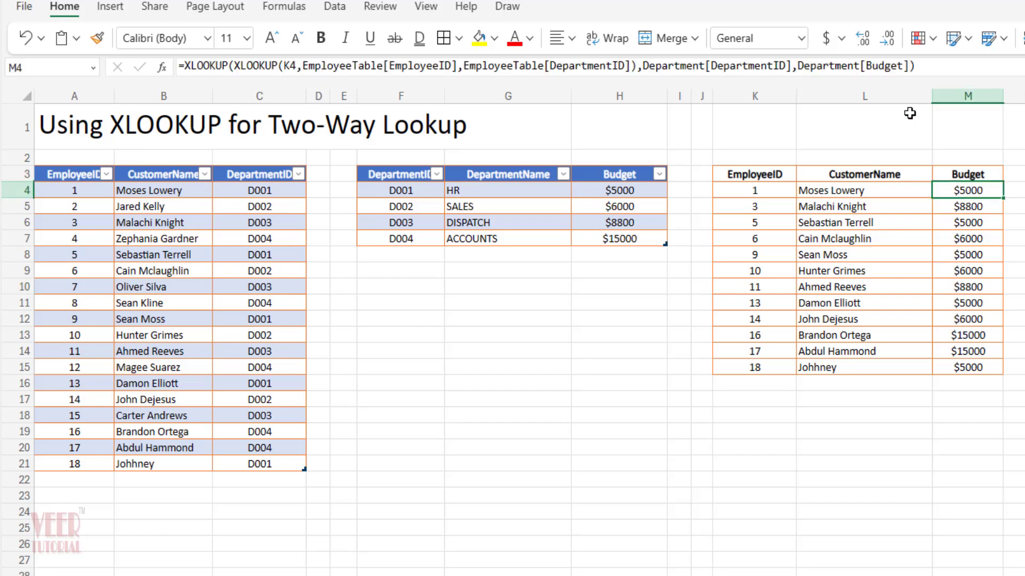
{"action": "left_click", "coordinate": [923, 68]}
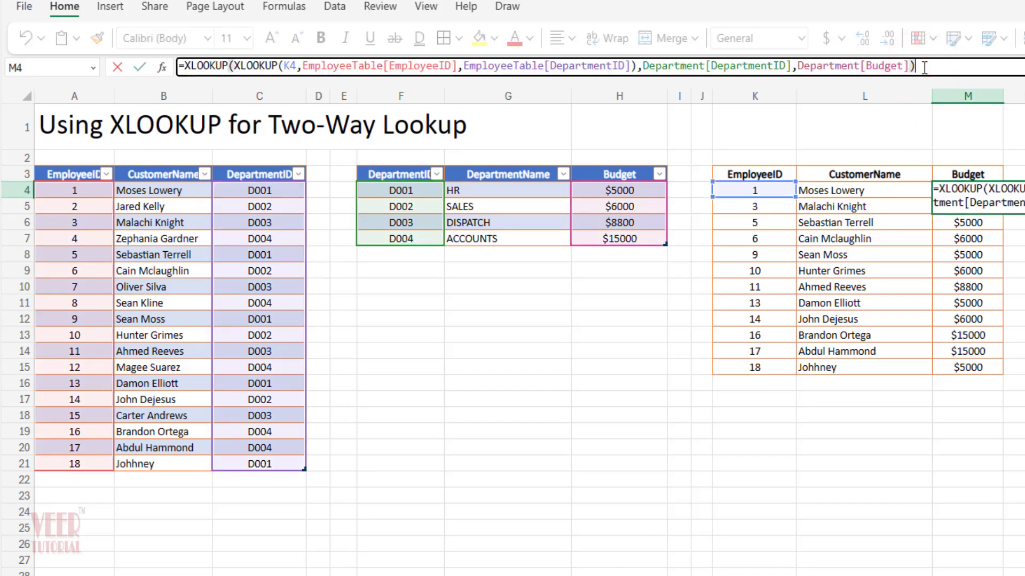
{"action": "double_click", "coordinate": [268, 66]}
{"action": "left_click", "coordinate": [514, 396]}
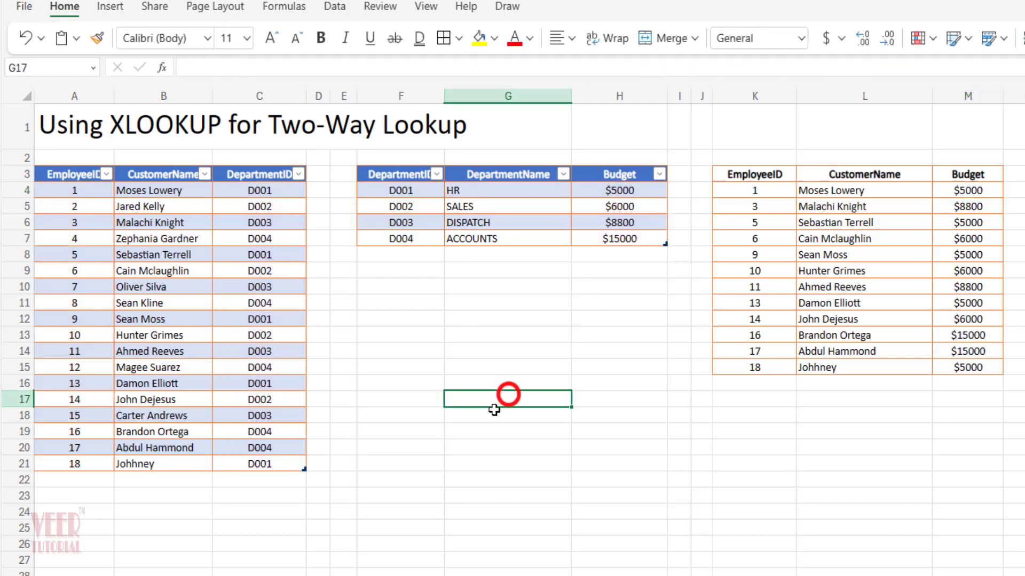
Add department ID D005 in F8, directly below the last row of the Department table.
{"action": "left_click", "coordinate": [403, 253]}
{"action": "left_click", "coordinate": [650, 243]}
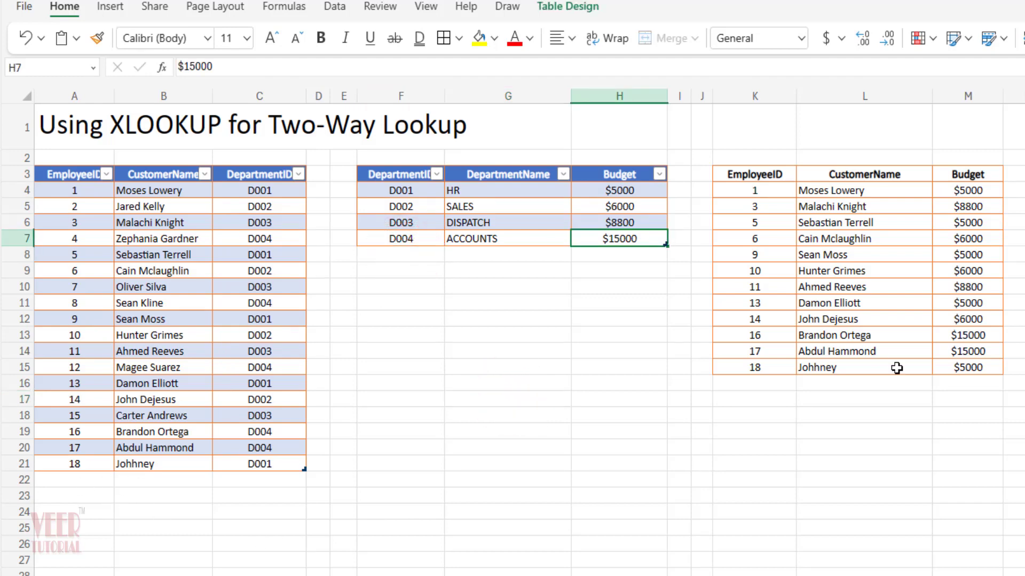
{"action": "key", "text": "Down"}
{"action": "key", "text": "Left"}
{"action": "key", "text": "Left"}
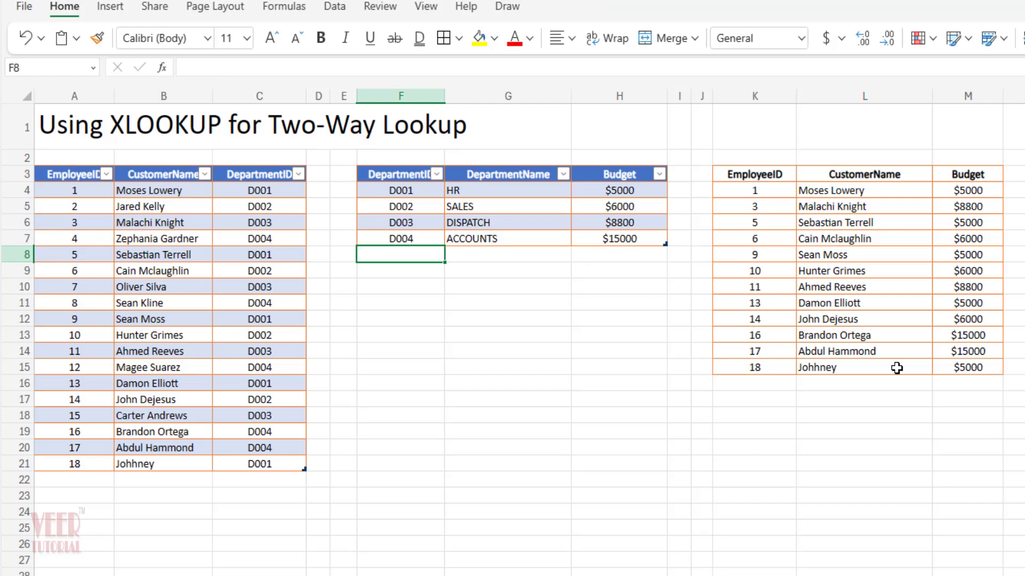
{"action": "type", "text": "D"}
{"action": "key", "text": "Escape"}
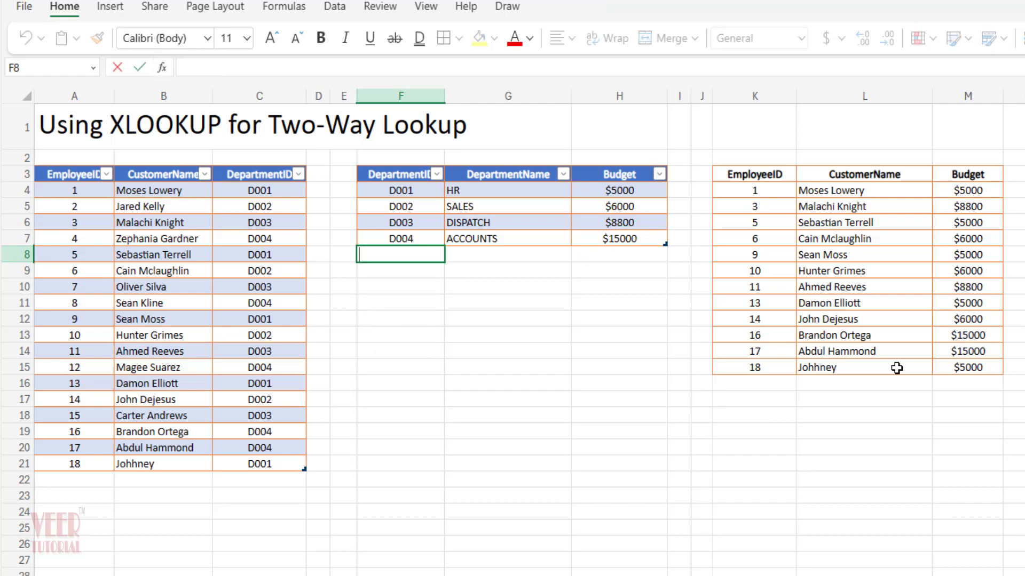
{"action": "type", "text": "D005"}
{"action": "key", "text": "Tab"}
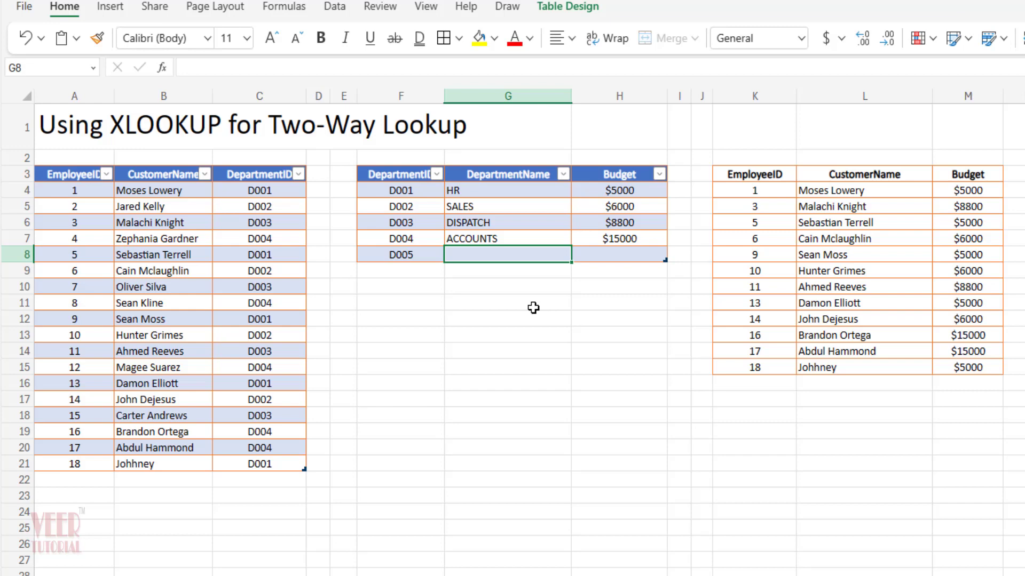
Complete the D005 row with department name MANAGEMENT and budget $21000.
{"action": "type", "text": "MANAGE"}
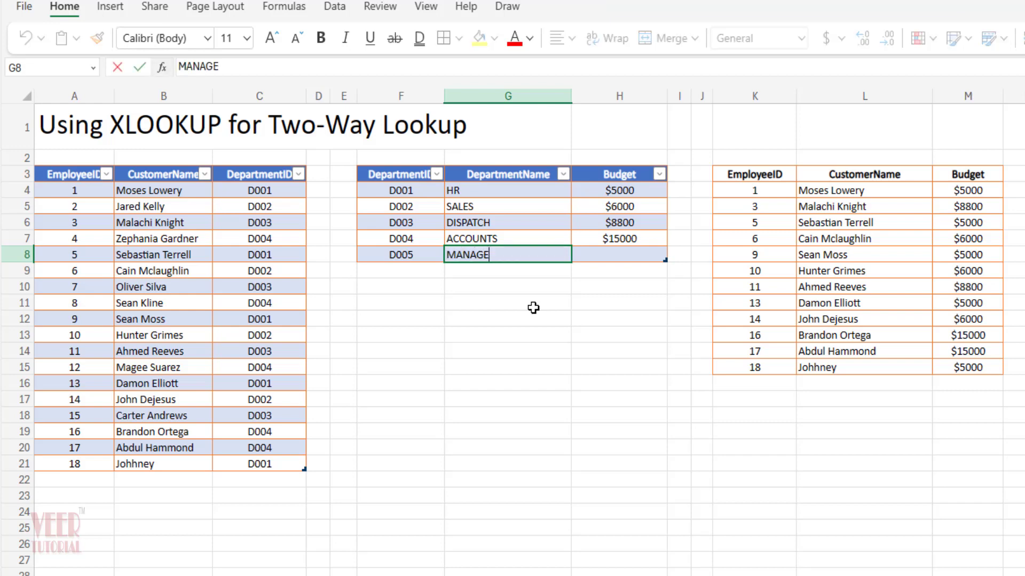
{"action": "type", "text": "MENT"}
{"action": "key", "text": "Tab"}
{"action": "type", "text": "$21000"}
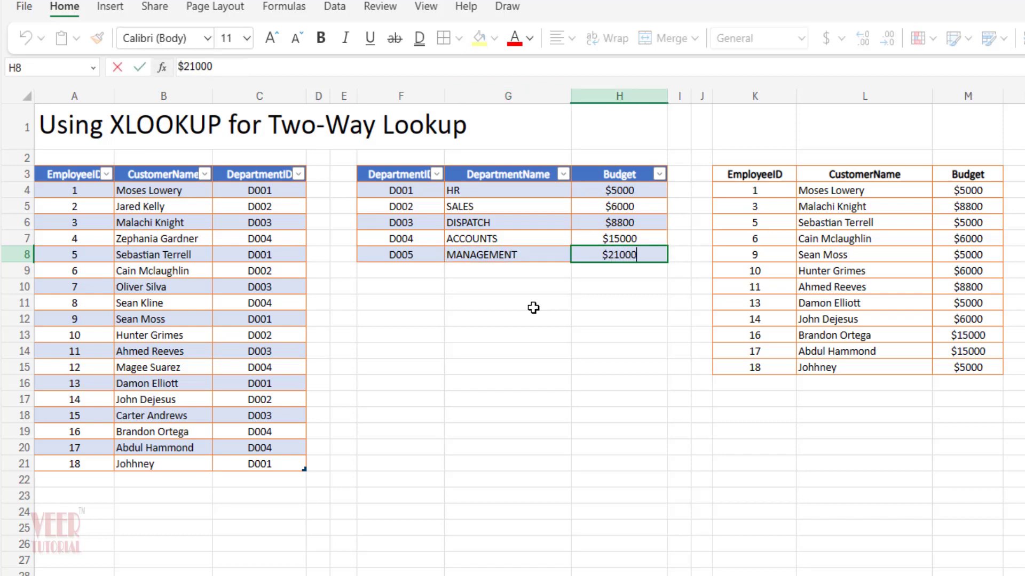
{"action": "key", "text": "Return"}
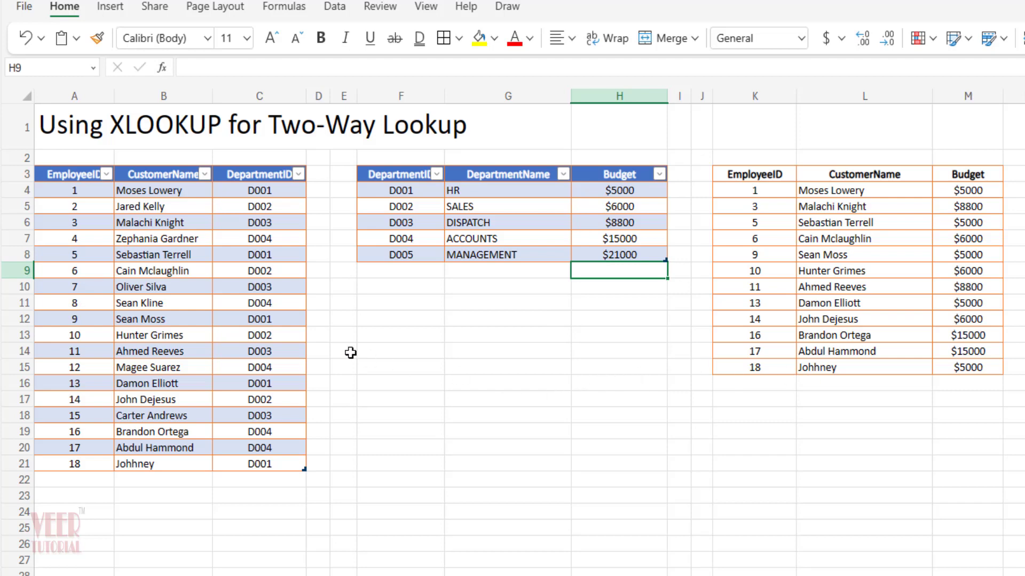
Shorten the DepartmentID of employee 8 in C11 to D00.
{"action": "left_click", "coordinate": [271, 302]}
{"action": "double_click", "coordinate": [271, 302]}
{"action": "key", "text": "BackSpace"}
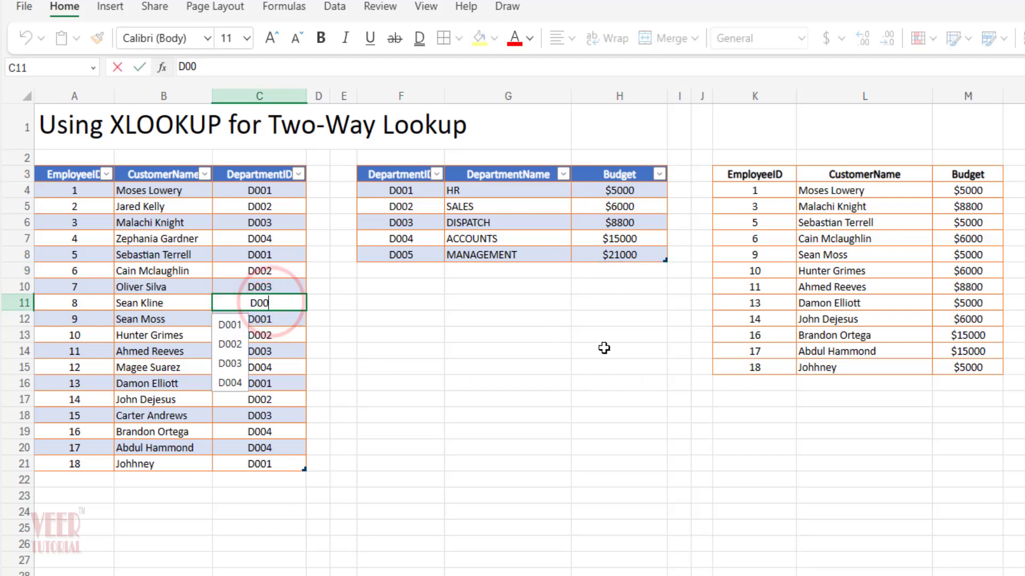
{"action": "left_click", "coordinate": [754, 240]}
Set the DepartmentID of employee 6 in C9 to D006.
{"action": "double_click", "coordinate": [269, 271]}
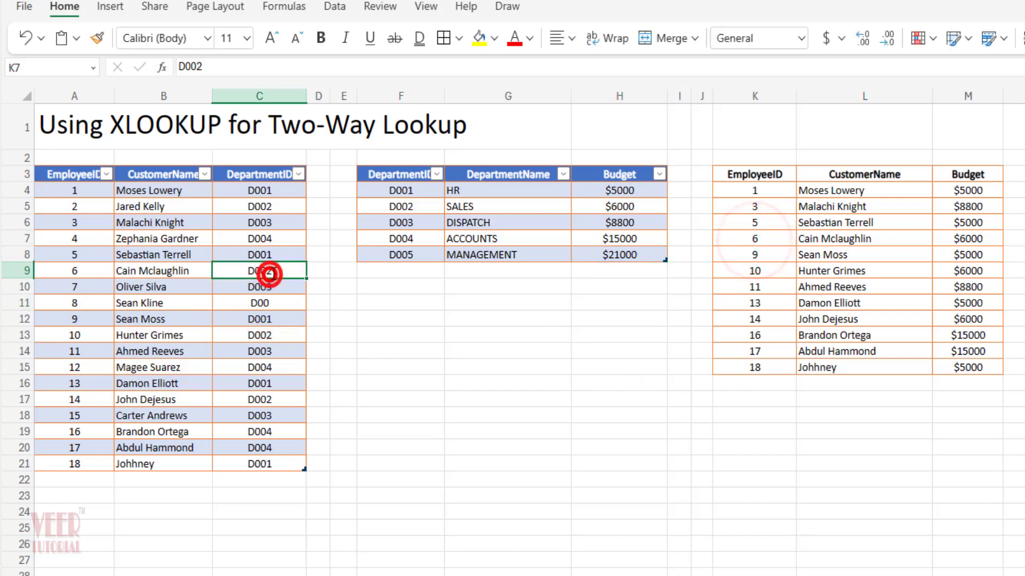
{"action": "key", "text": "BackSpace"}
{"action": "type", "text": "6"}
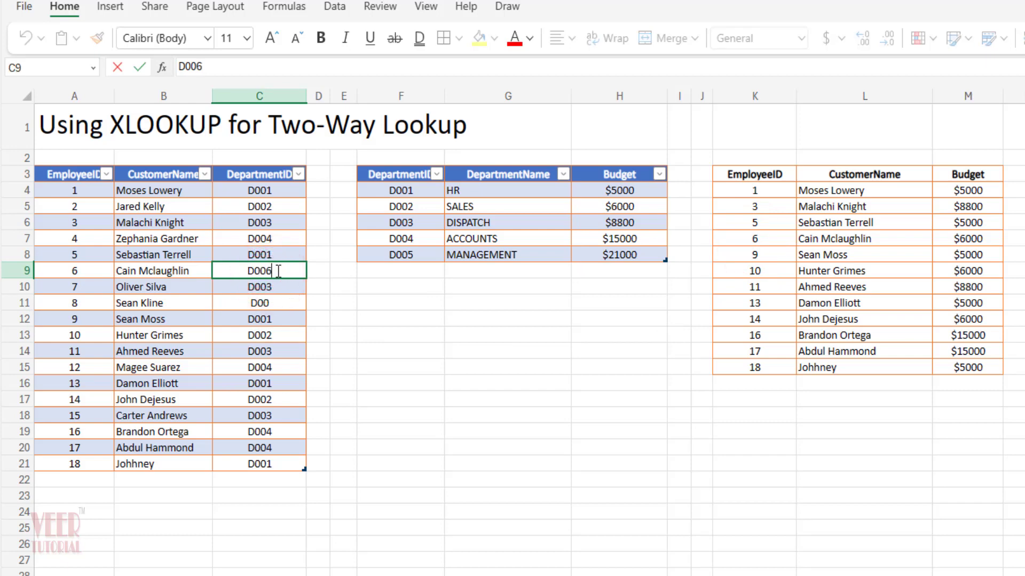
{"action": "key", "text": "Return"}
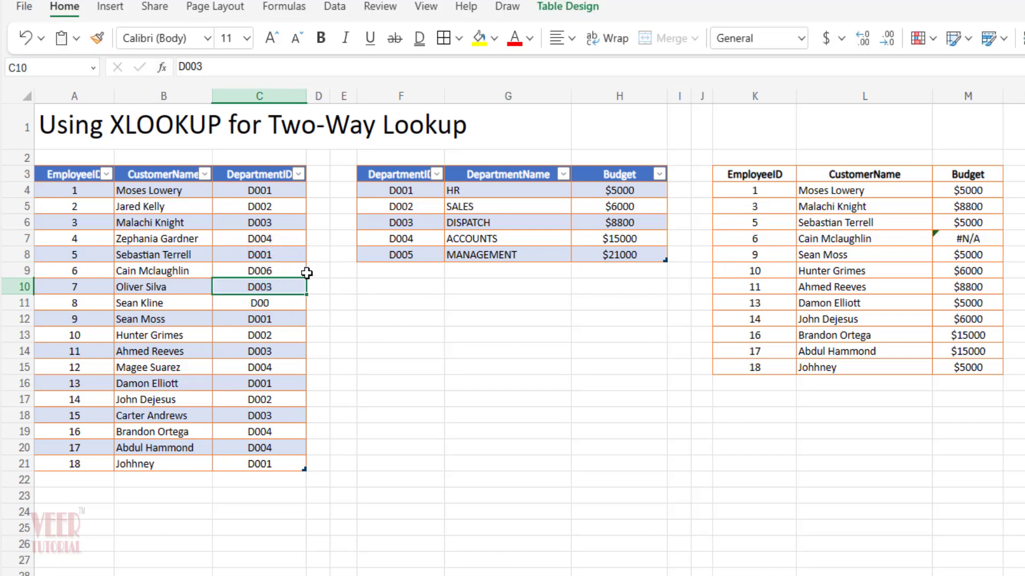
Set the DepartmentID of employee 6 in C9 to D005 and select that employee's row K7:M7 in the budget lookup.
{"action": "double_click", "coordinate": [279, 271]}
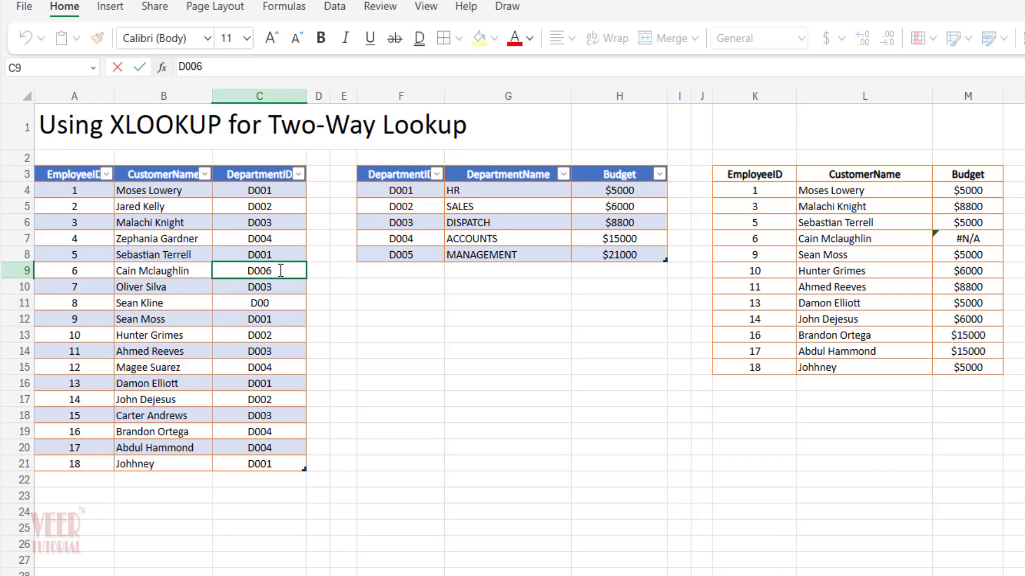
{"action": "key", "text": "BackSpace"}
{"action": "type", "text": "5"}
{"action": "key", "text": "Return"}
{"action": "left_click", "coordinate": [961, 238]}
{"action": "left_click_drag", "start_coordinate": [754, 239], "coordinate": [960, 239]}
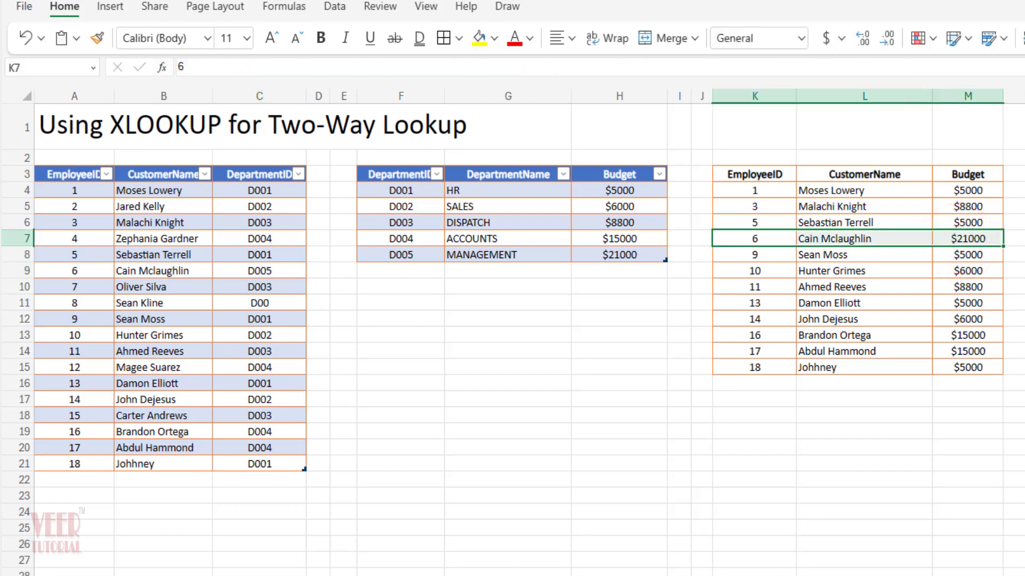